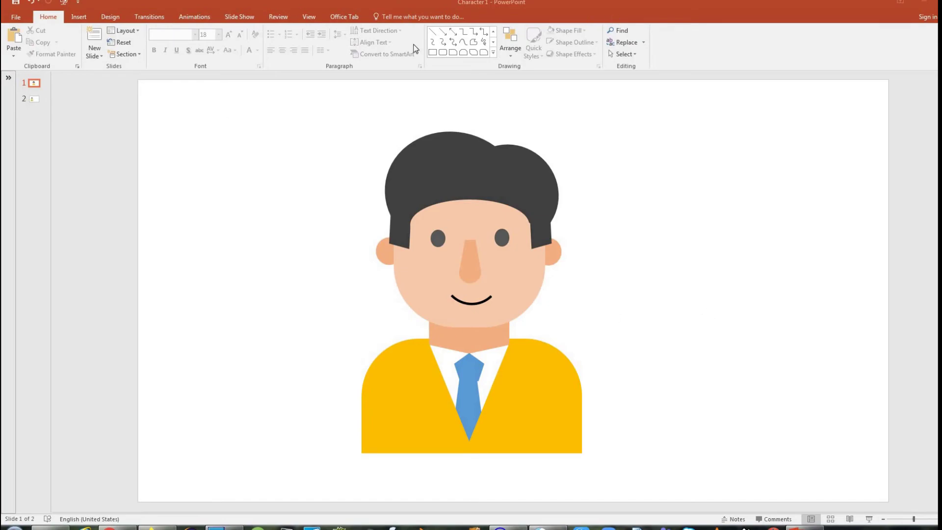
click(493, 52)
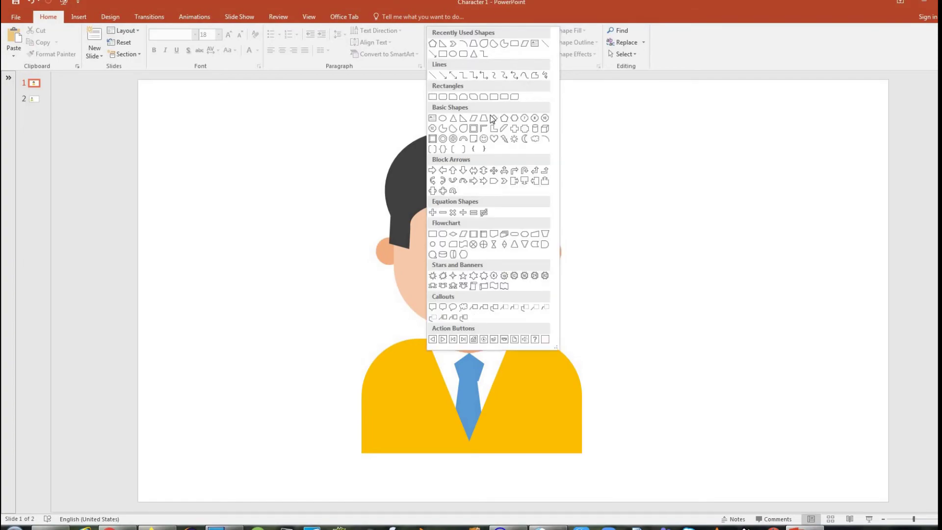
click(812, 238)
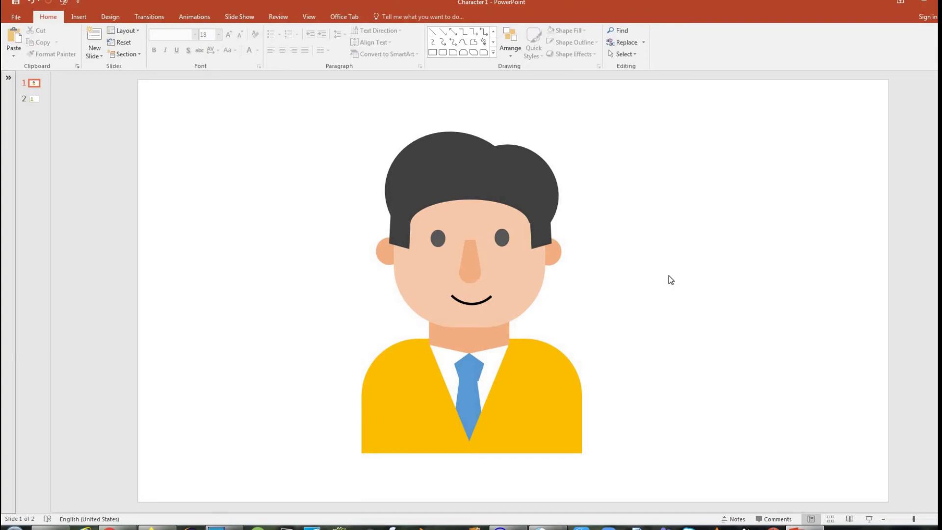
Go to slide 2 and remove the outline from both eyes of the finished character
click(33, 101)
click(669, 339)
click(338, 254)
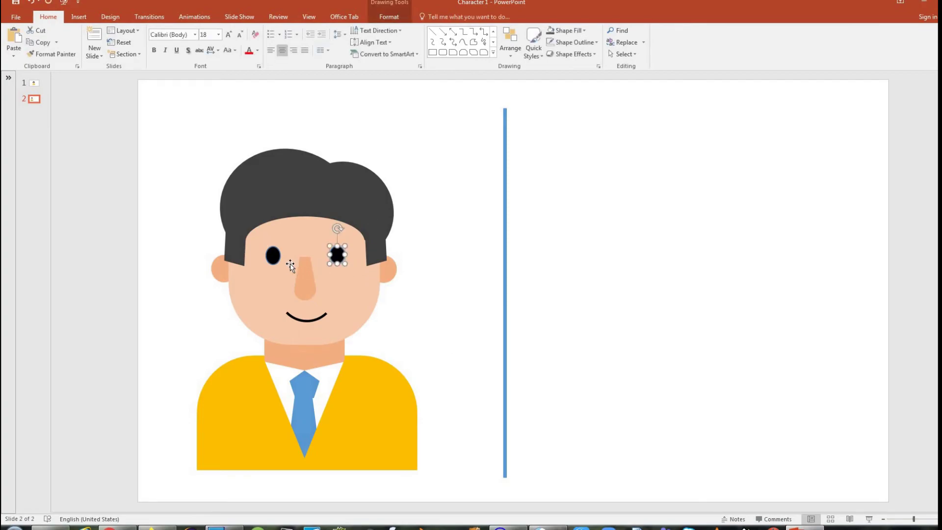
shift+click(273, 255)
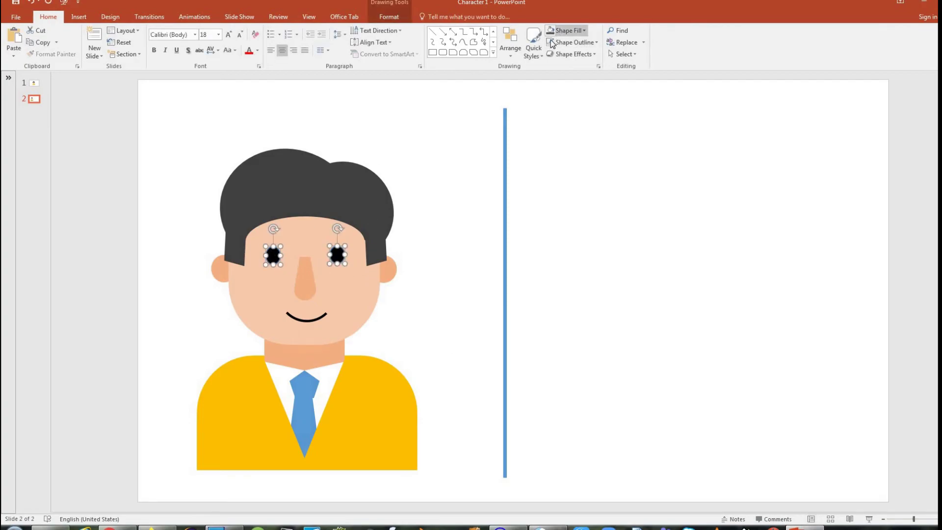
click(599, 249)
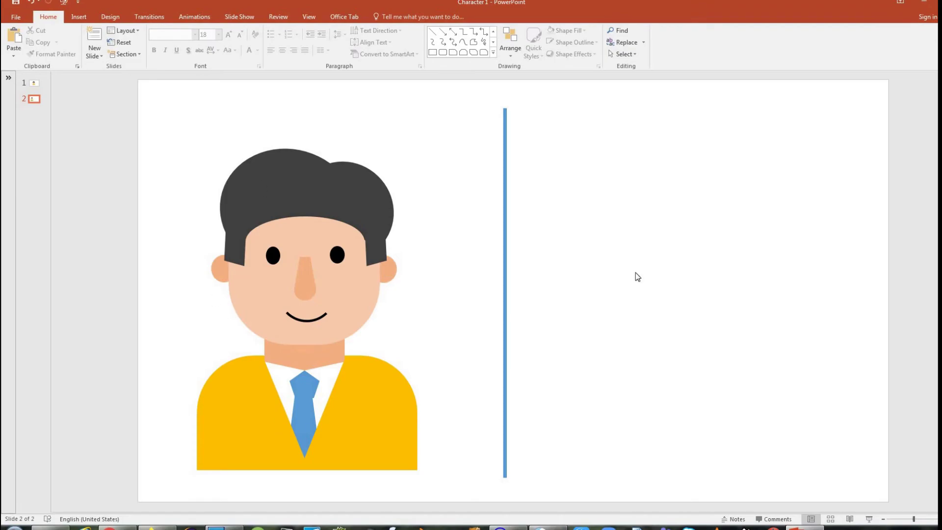
click(369, 293)
click(461, 498)
drag(459, 495, 164, 120)
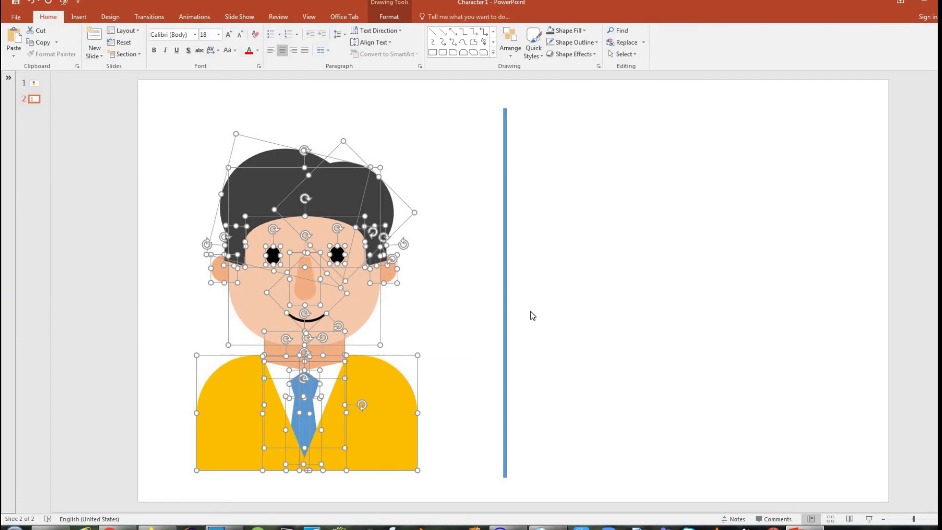
click(573, 319)
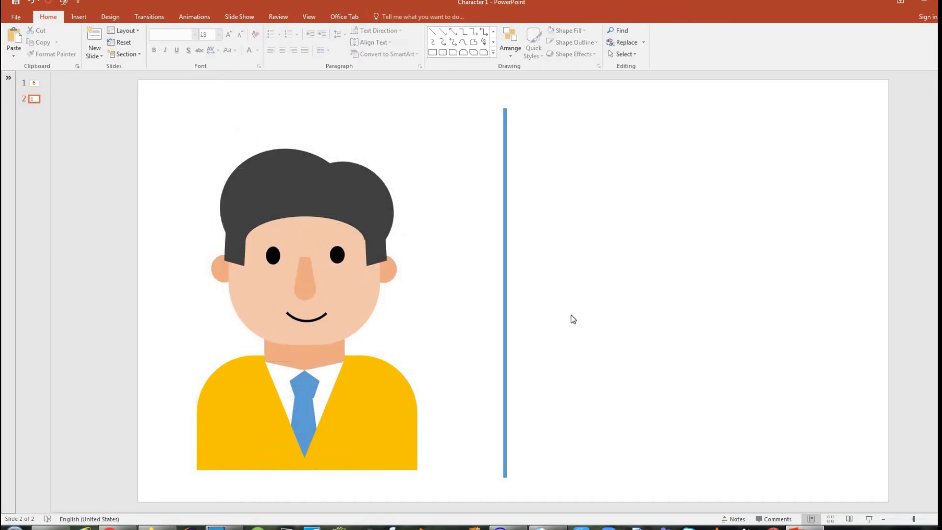
Draw a nearly square rounded rectangle for the face on the empty side of the dividing line
click(494, 53)
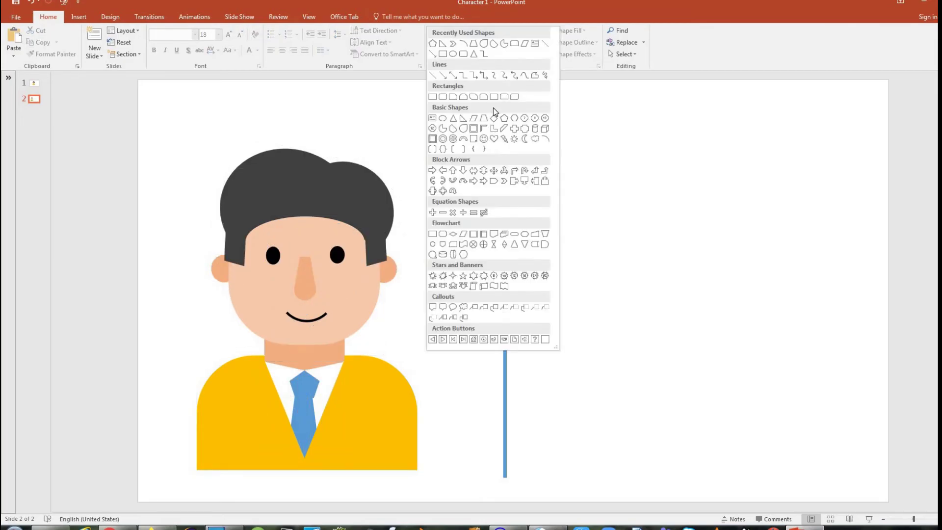
click(442, 97)
drag(731, 308, 752, 338)
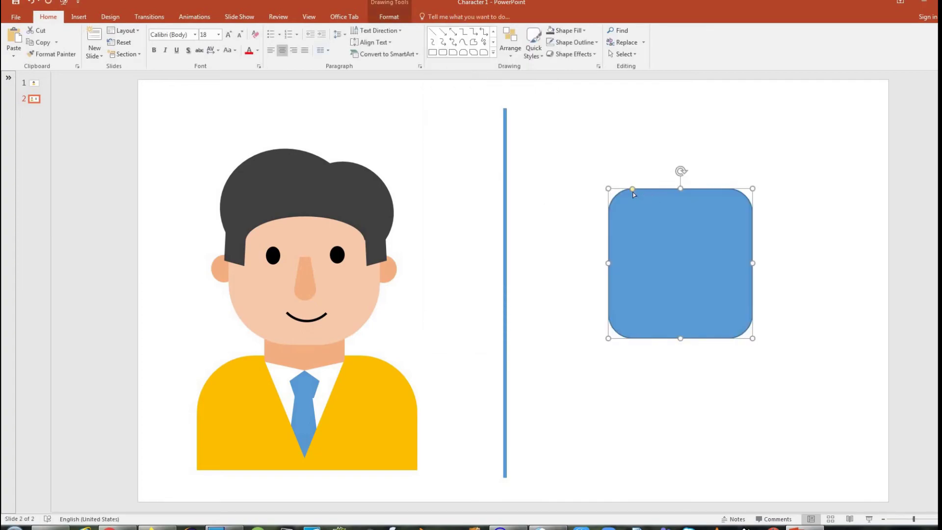
Increase the face shape's corner rounding, enlarge it slightly and reposition it level with the finished character's head
drag(632, 189, 652, 187)
drag(664, 254, 660, 243)
drag(748, 253, 755, 252)
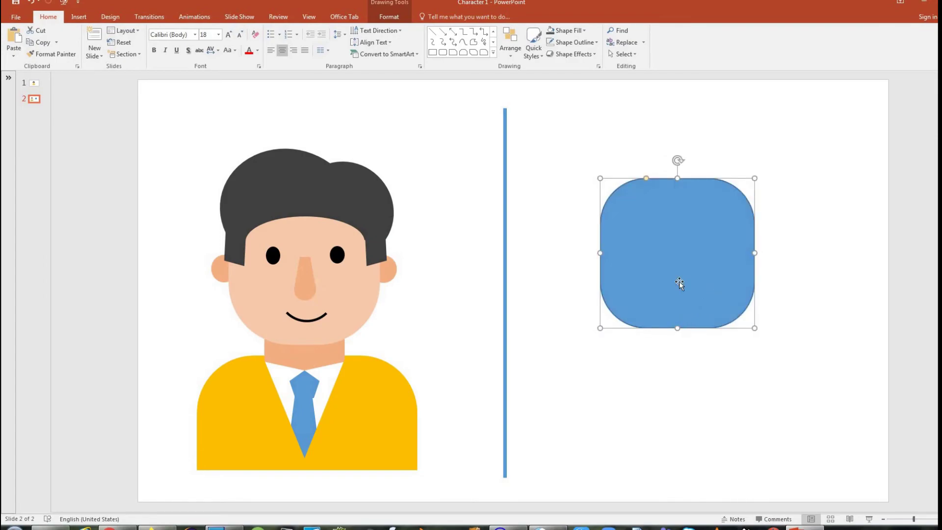
drag(677, 179, 677, 168)
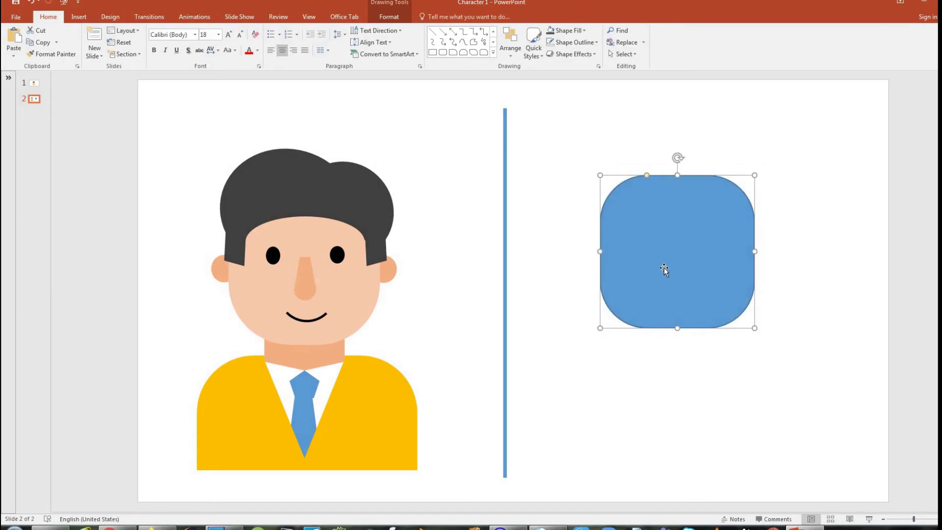
drag(678, 259, 678, 261)
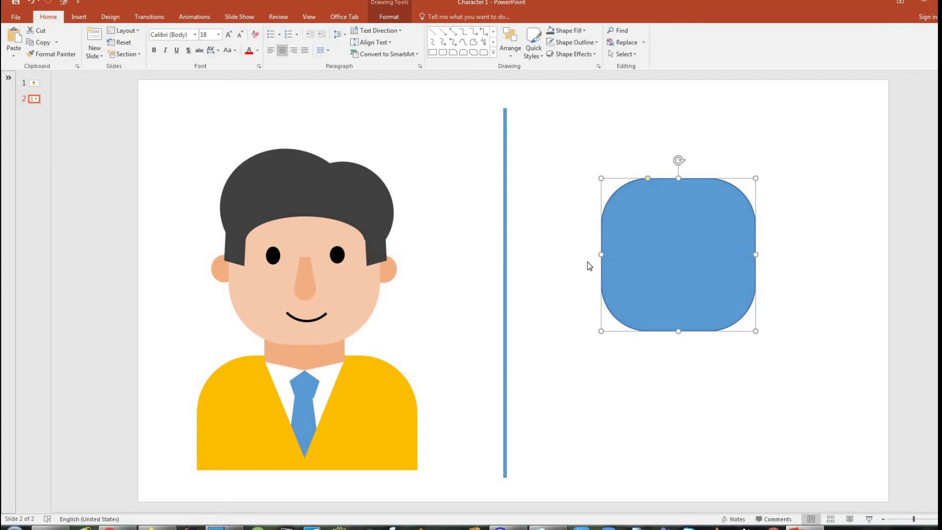
click(553, 245)
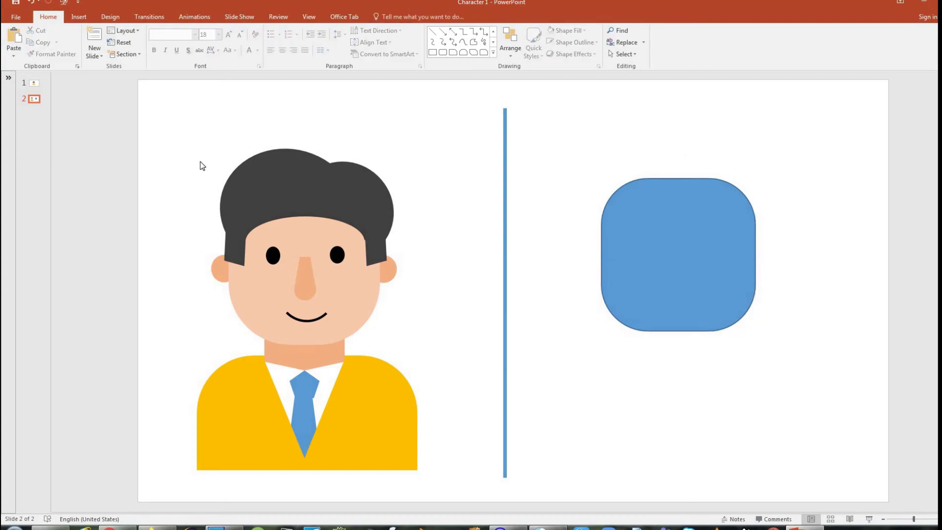
Add a small parallelogram turned upright as a sideburn and place it over the face's left edge
click(494, 52)
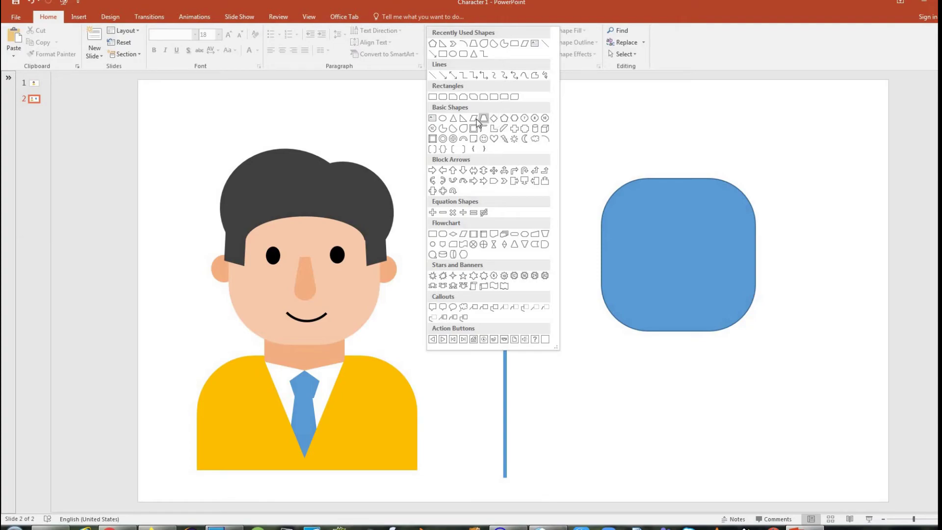
drag(551, 195, 592, 221)
drag(572, 177, 606, 236)
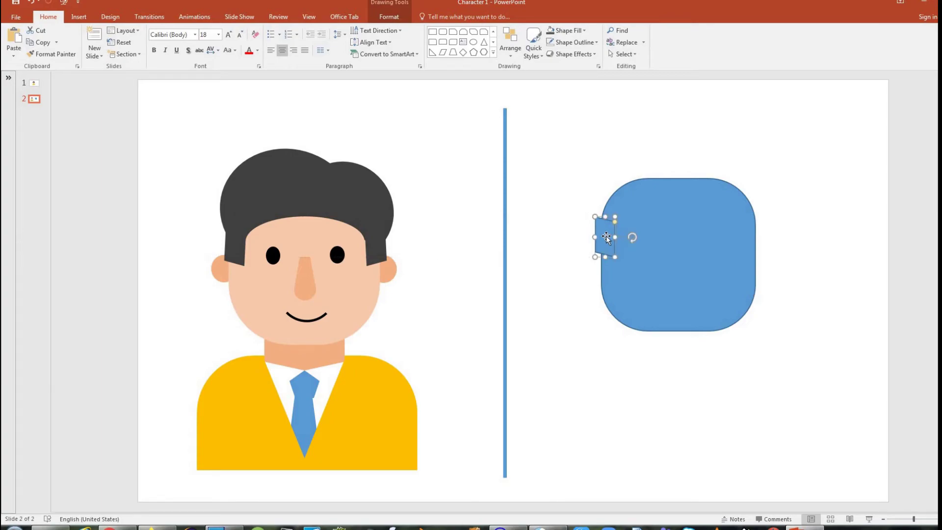
Duplicate the sideburn parallelogram and place the copy over the face's right edge
right_click(606, 236)
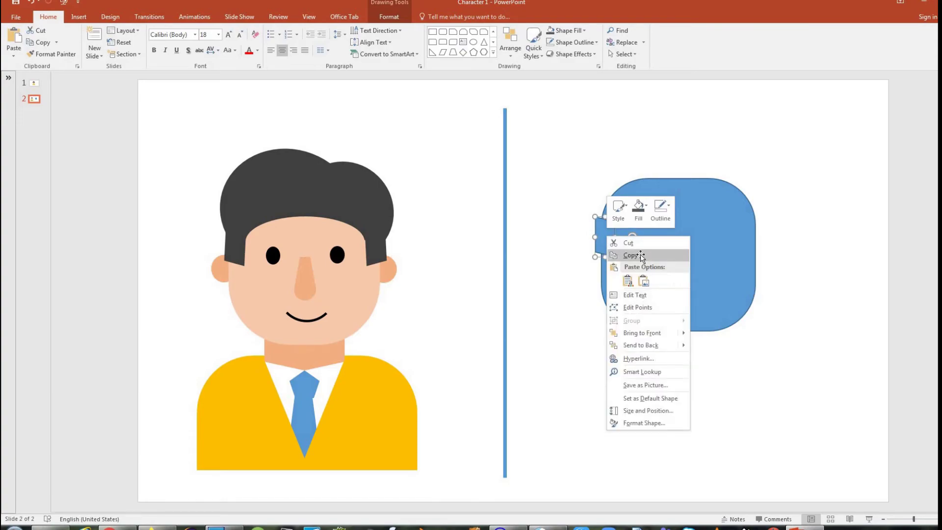
click(641, 254)
right_click(785, 213)
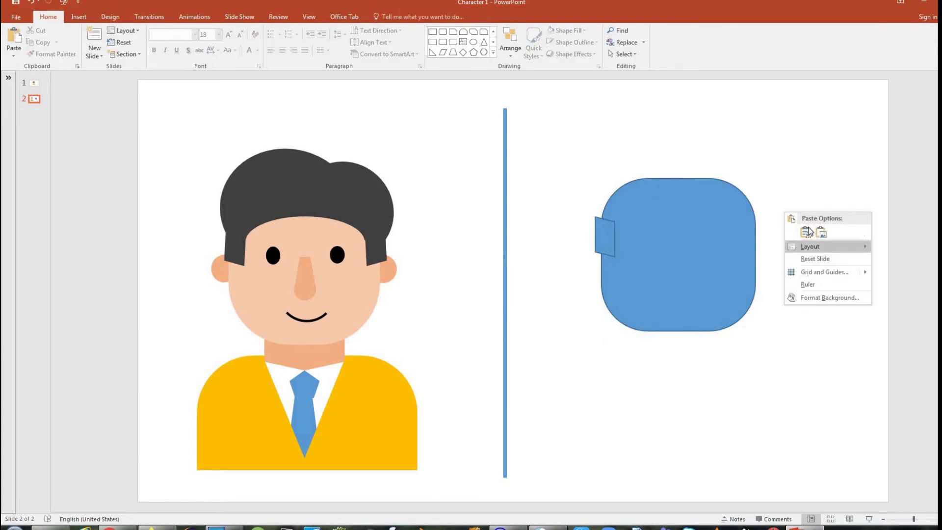
click(805, 231)
drag(615, 244, 751, 242)
Flip the right sideburn horizontally and align it level with the left one
click(383, 19)
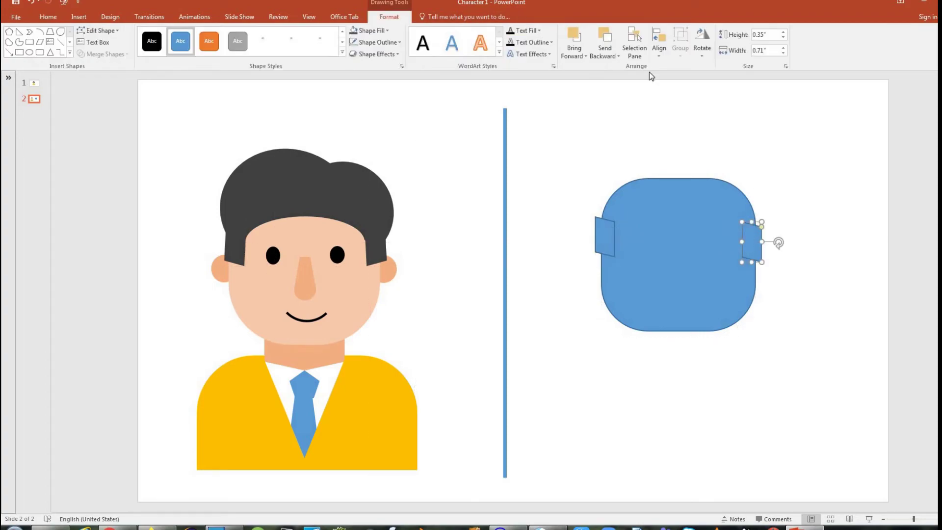
click(700, 52)
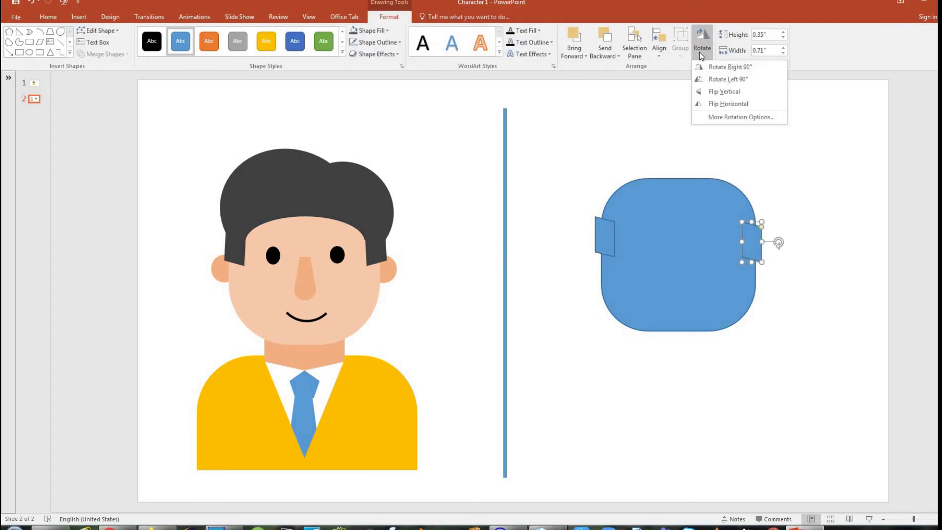
click(727, 103)
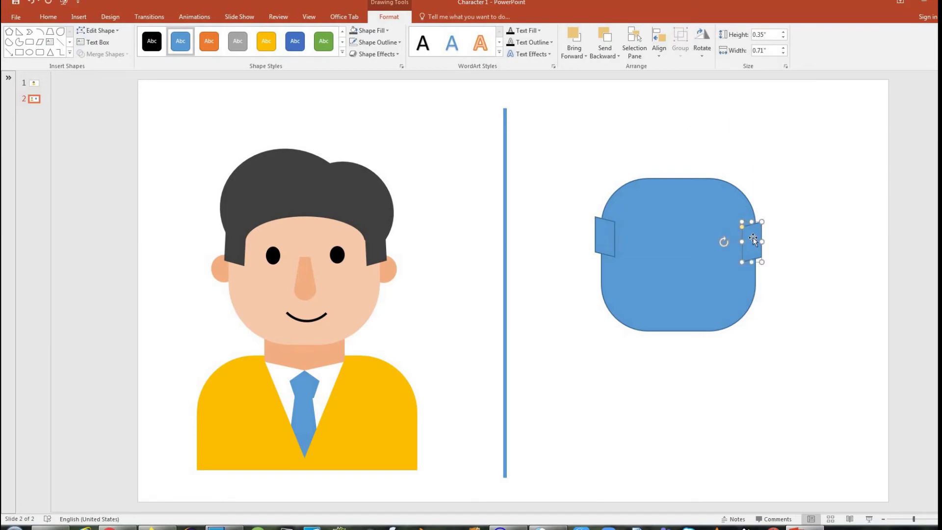
mouse_move(755, 243)
mouse_down()
mouse_move(609, 237)
mouse_move(767, 238)
mouse_move(757, 240)
mouse_up()
click(794, 245)
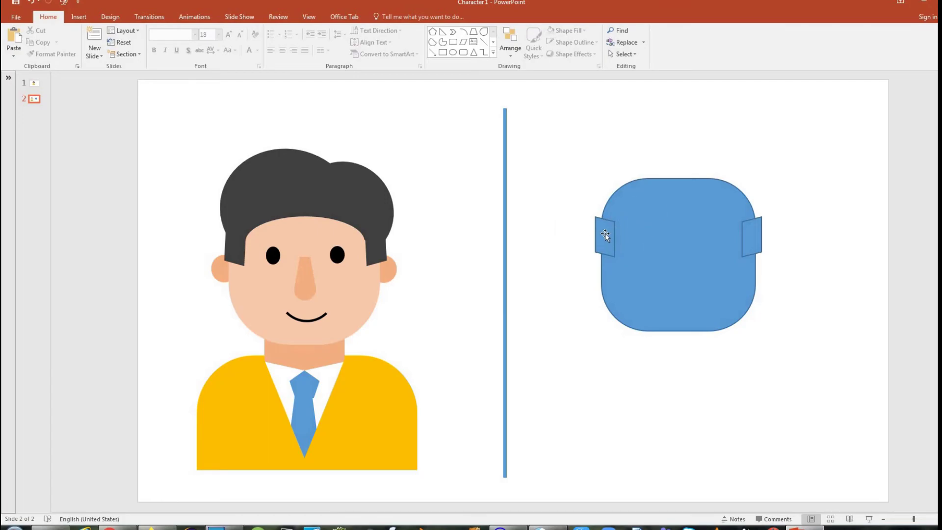
Draw a Chord shape over the upper left of the face for the hair
click(493, 52)
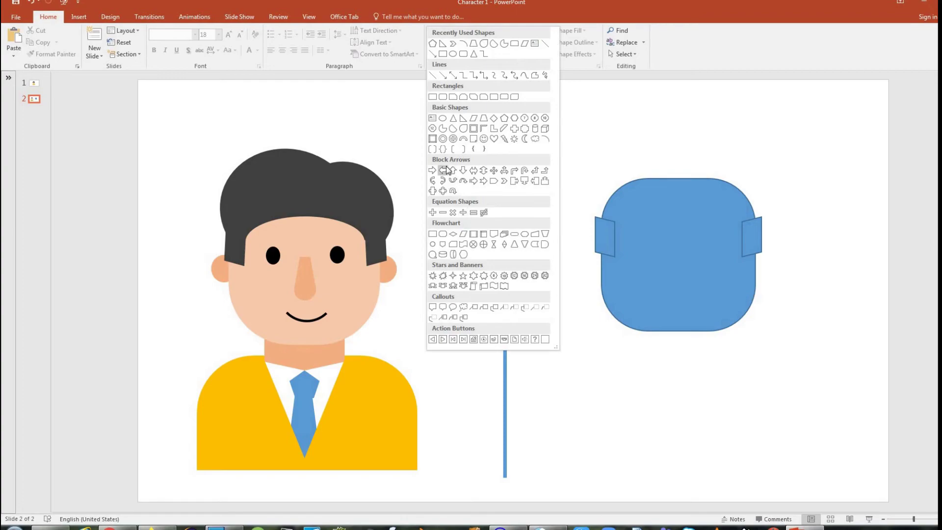
click(453, 129)
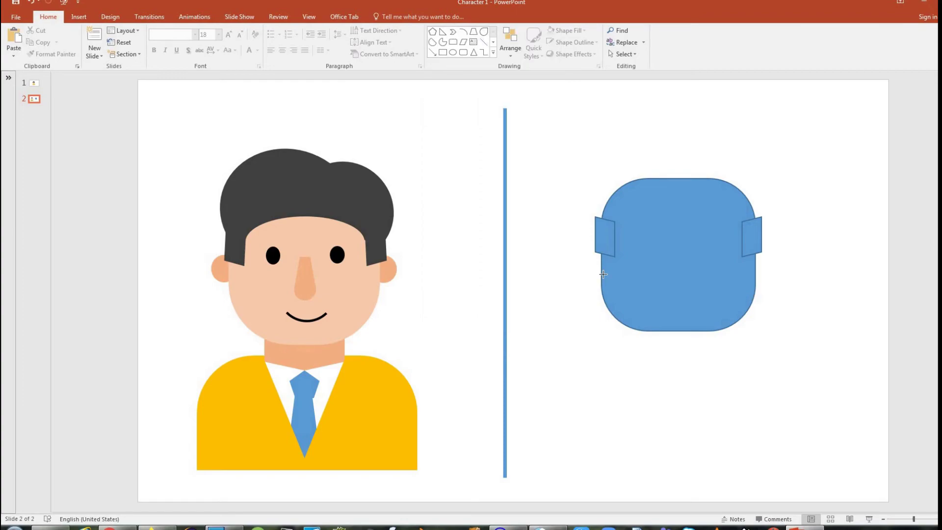
drag(614, 168, 672, 224)
Rotate and resize the chord so its flat side slopes across the forehead and meets the left sideburn
drag(643, 150, 717, 100)
drag(689, 144, 647, 169)
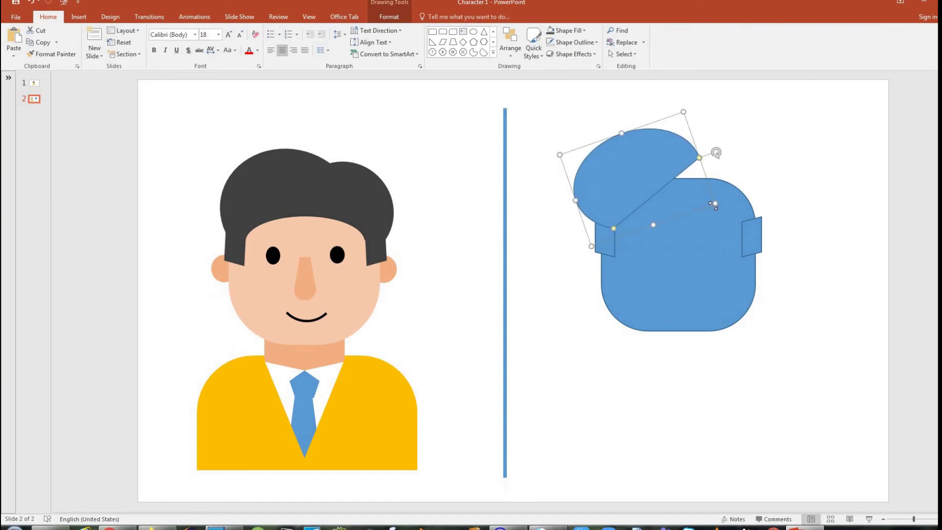
drag(718, 152, 720, 172)
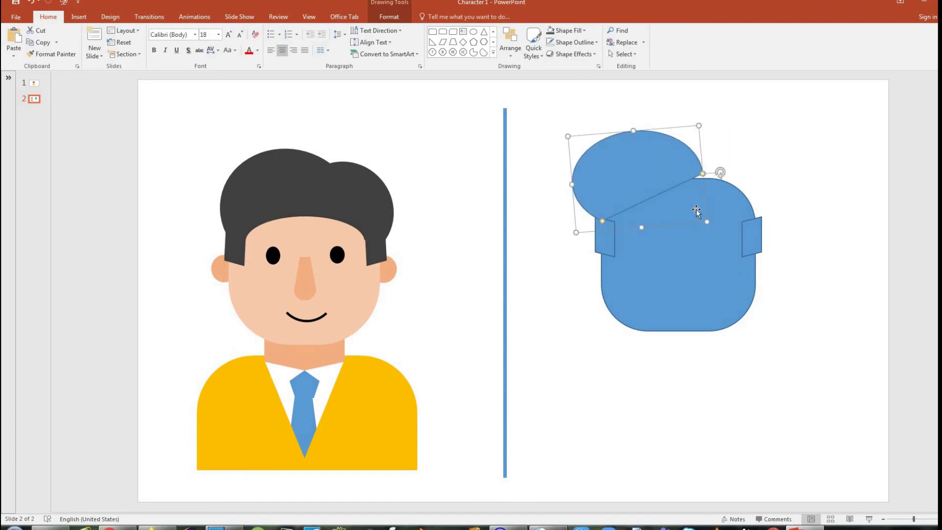
mouse_move(709, 221)
mouse_down()
mouse_move(683, 214)
mouse_move(706, 214)
mouse_move(703, 225)
mouse_up()
drag(631, 172, 634, 183)
Duplicate the chord-shaped hair piece on the same slide
right_click(635, 184)
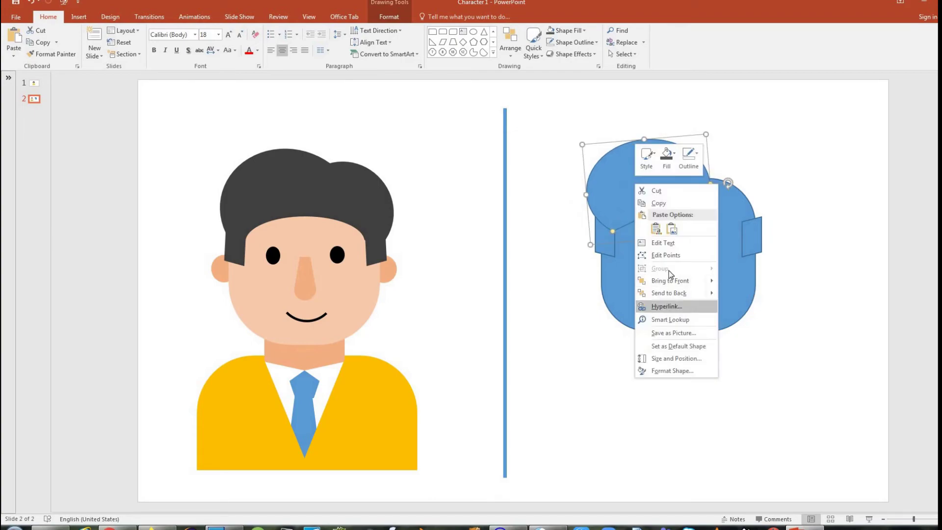
click(791, 158)
right_click(796, 144)
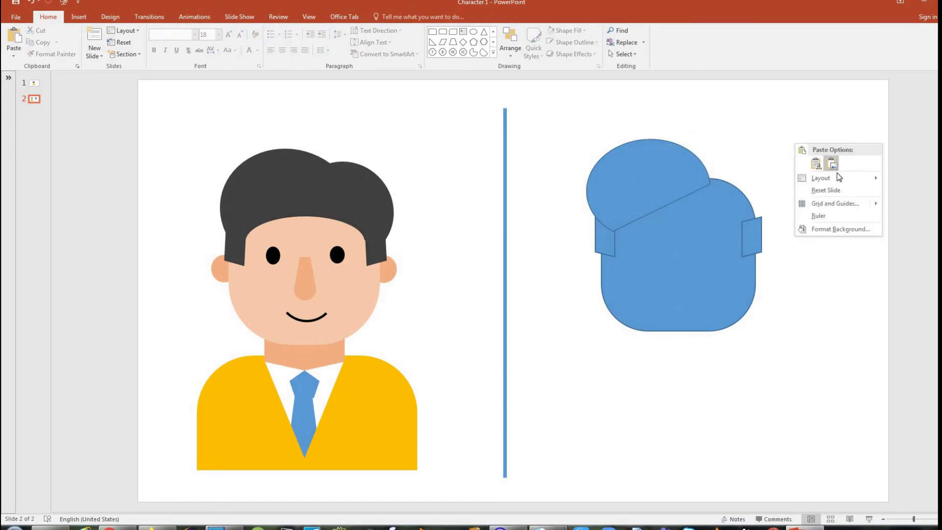
click(816, 165)
Shrink and rotate the copied chord, and fit it over the head's upper right down to the right sideburn
drag(728, 208, 697, 236)
drag(673, 196, 734, 191)
drag(801, 216, 781, 209)
drag(708, 185, 714, 187)
click(772, 398)
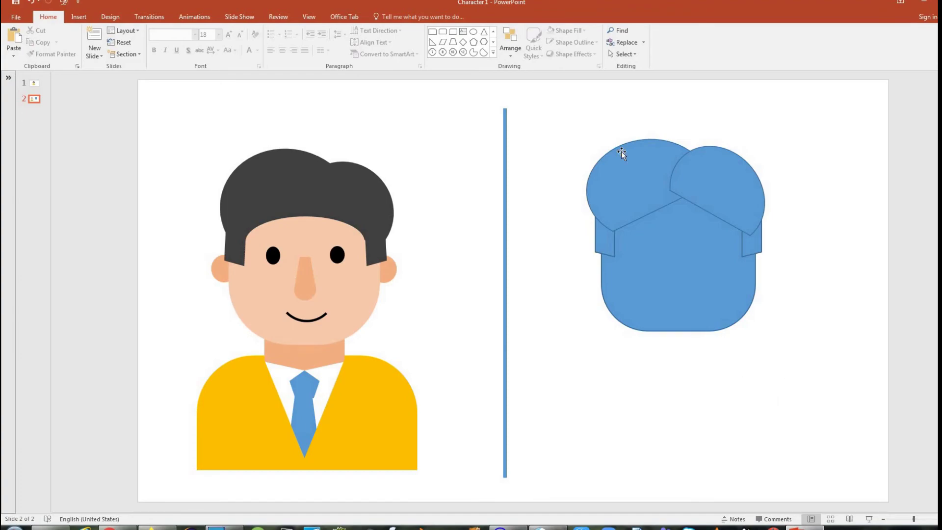
Fill the face with Orange, Accent 2, Lighter 60% and remove its outline
click(708, 294)
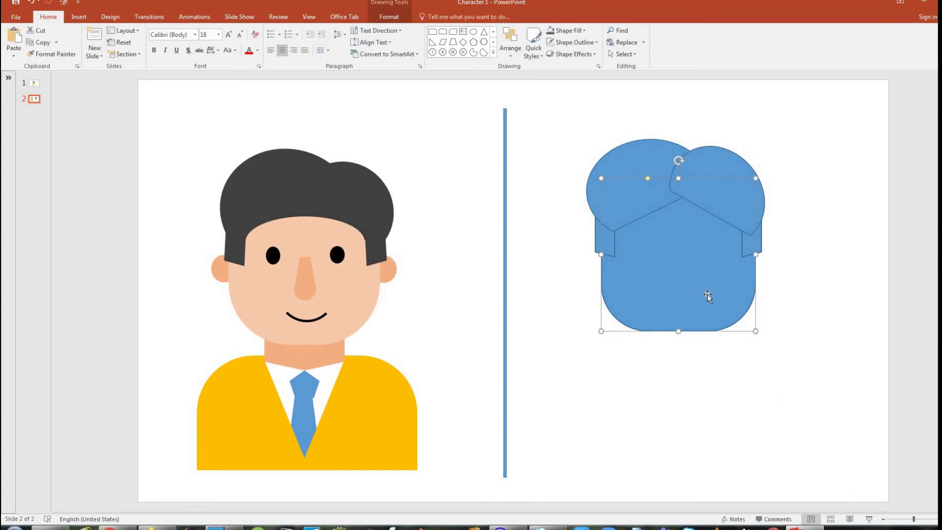
click(583, 31)
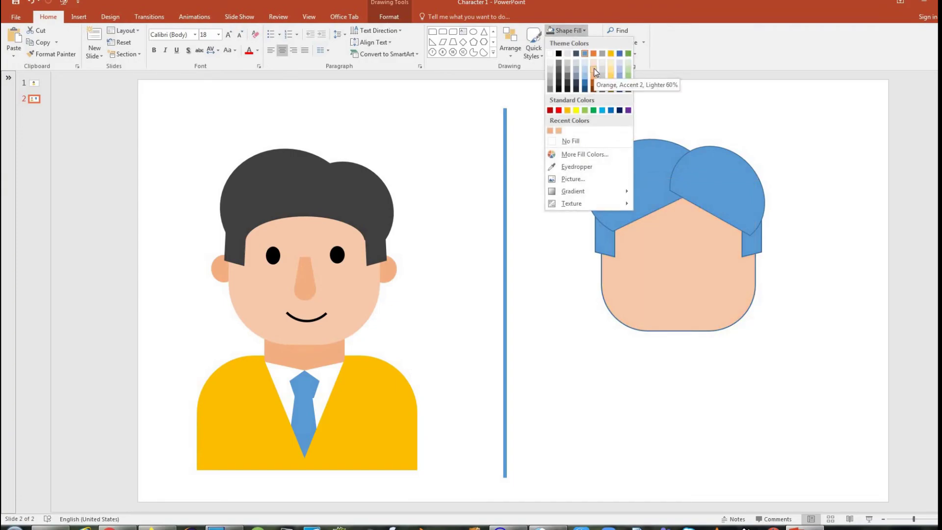
click(594, 67)
click(574, 42)
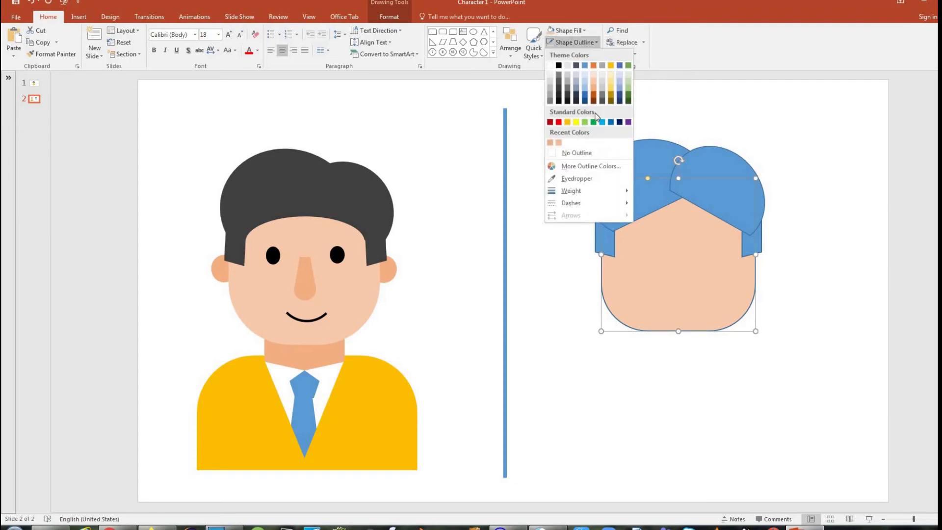
click(574, 153)
Round the corners of the face shape slightly more
drag(647, 179, 655, 181)
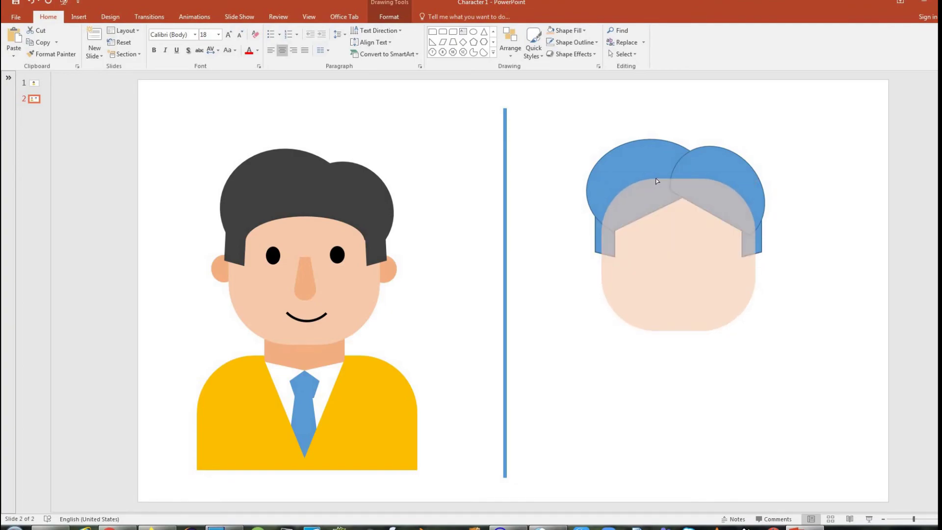
drag(657, 182, 657, 181)
click(800, 244)
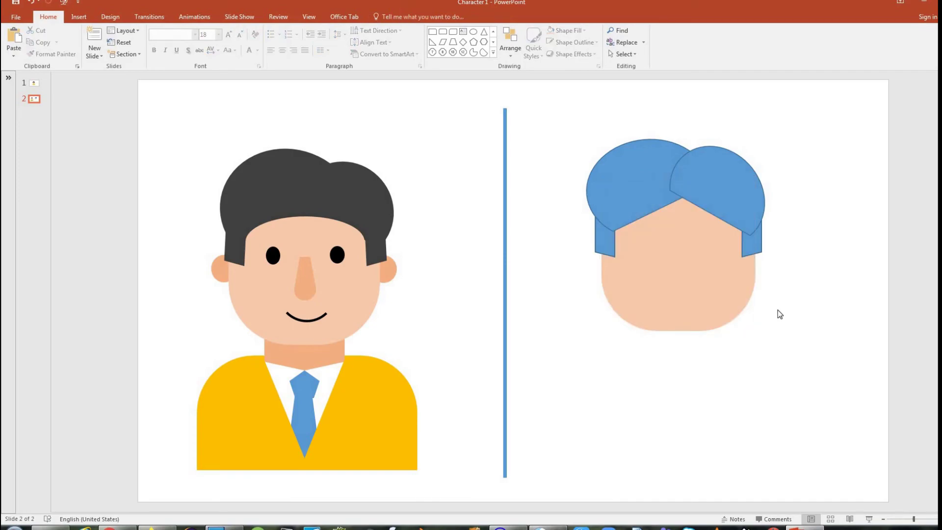
Fill all four hair shapes with dark grey (Black, Text 1, Lighter 25%) and remove their outlines
click(607, 247)
shift+click(696, 174)
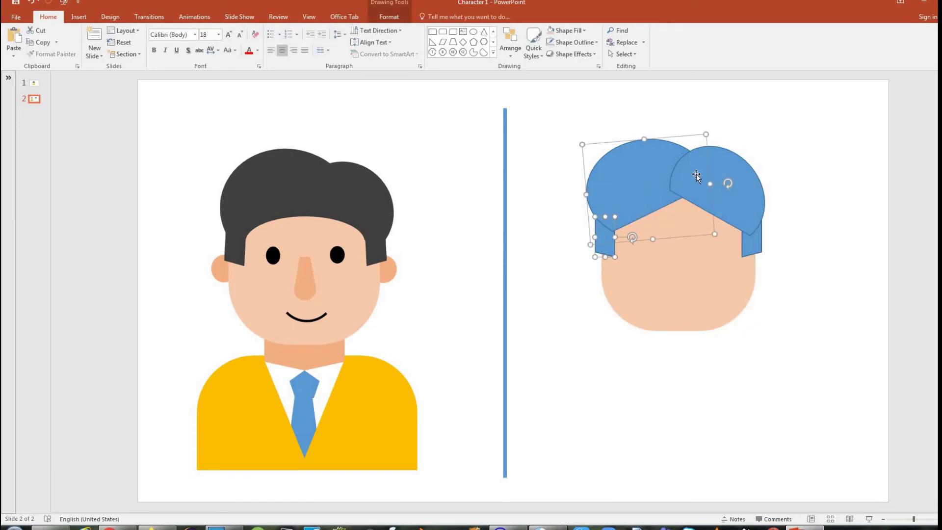
shift+click(737, 169)
shift+click(754, 248)
click(805, 291)
drag(812, 290, 559, 111)
click(569, 30)
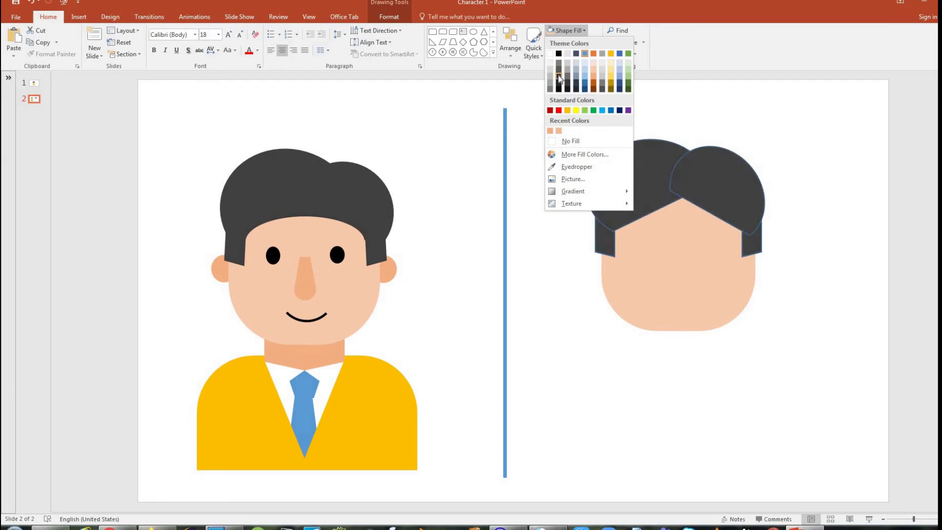
click(559, 77)
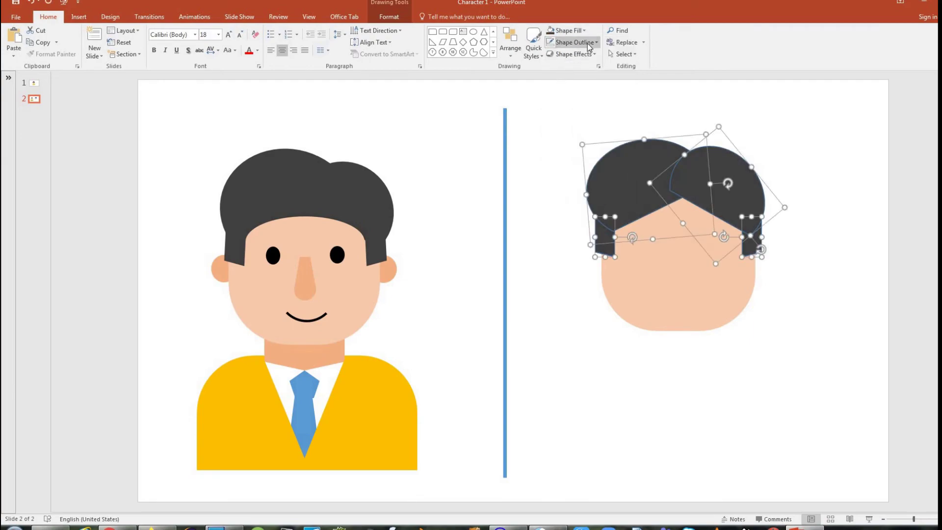
click(573, 42)
click(578, 152)
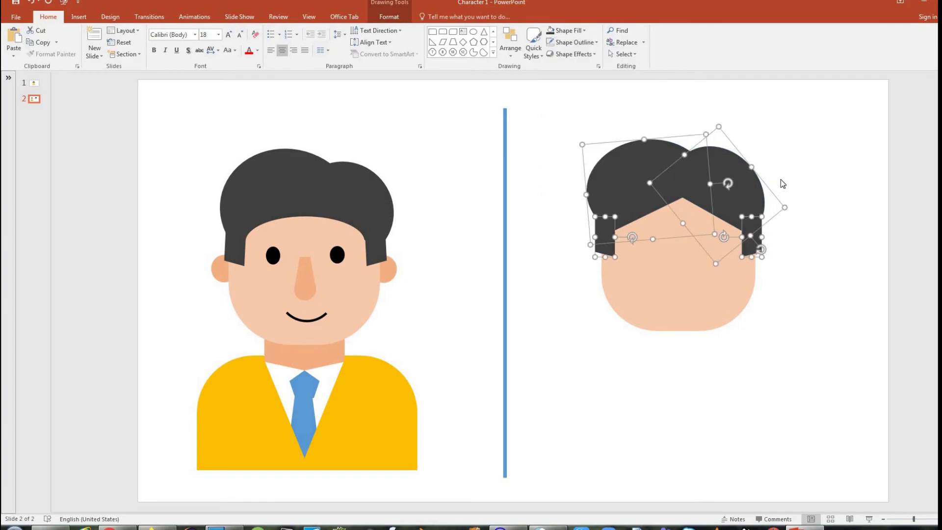
click(817, 288)
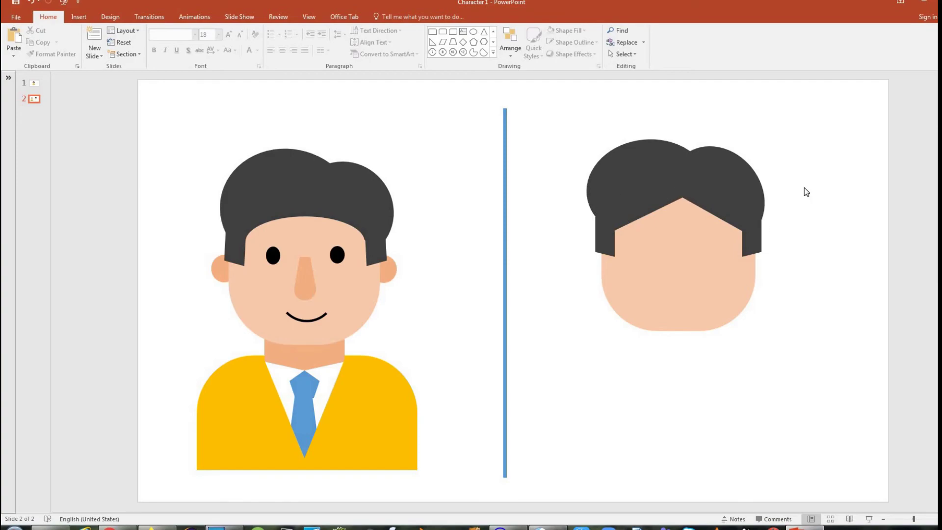
Draw a wide oval across the forehead between the two sideburns and adjust its height so it forms a curved hairline
click(493, 53)
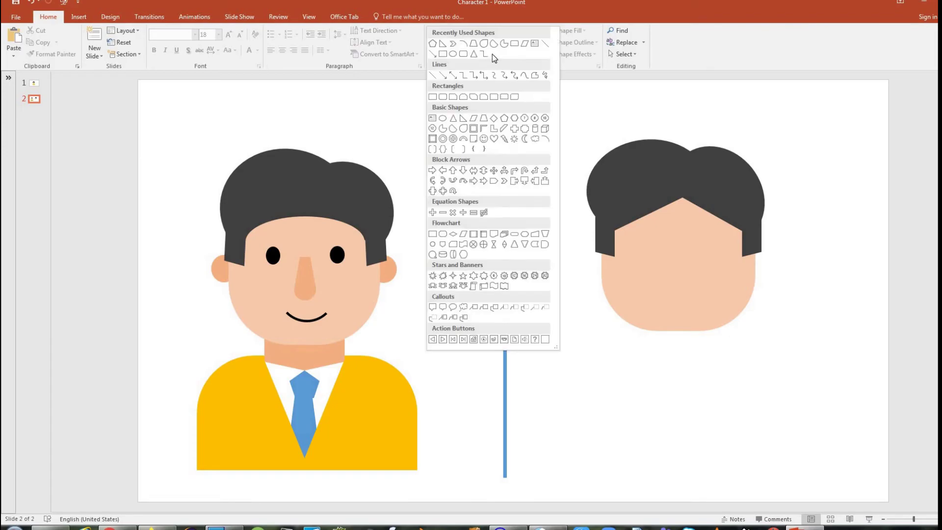
click(453, 54)
mouse_move(615, 197)
mouse_down()
mouse_move(739, 252)
mouse_move(673, 232)
mouse_up()
click(828, 224)
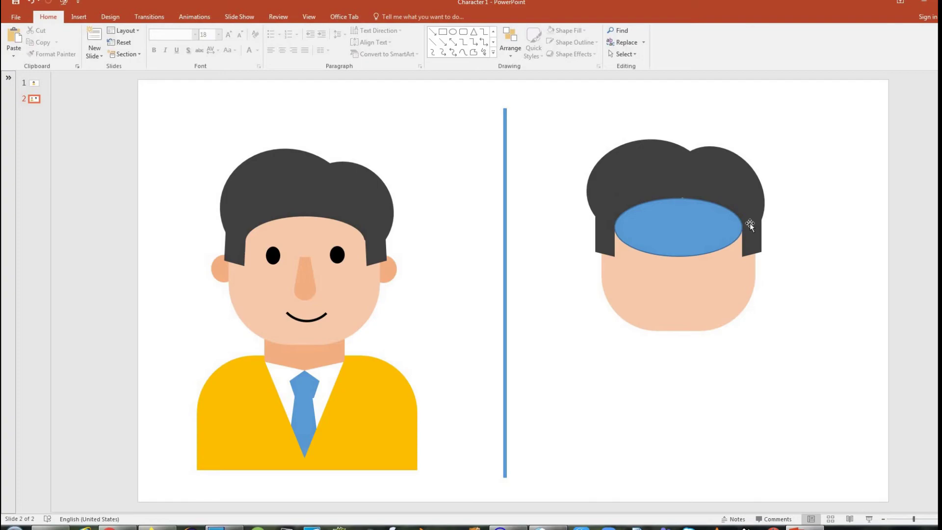
click(691, 219)
drag(678, 198, 677, 195)
mouse_move(680, 256)
mouse_down()
mouse_move(678, 246)
mouse_move(678, 254)
mouse_up()
drag(679, 217, 681, 223)
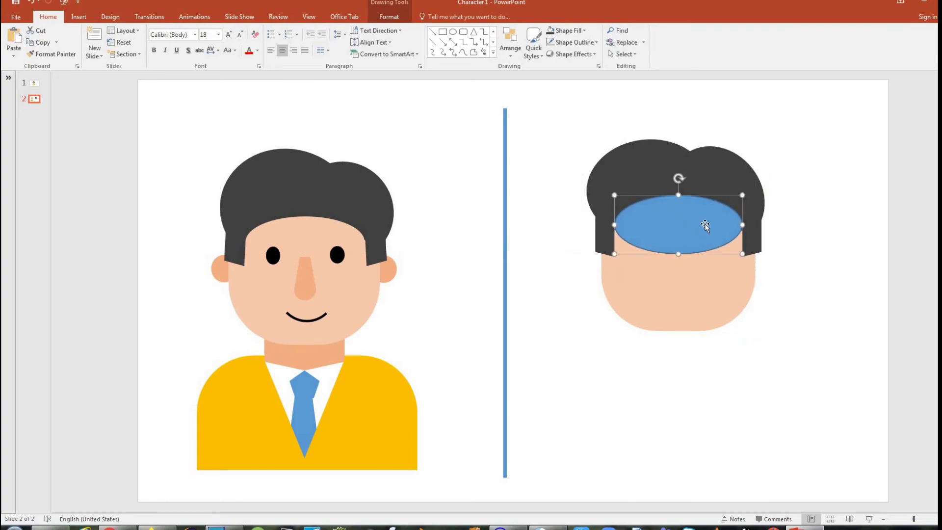
click(856, 273)
Copy the face shape's formatting onto the forehead oval
click(706, 290)
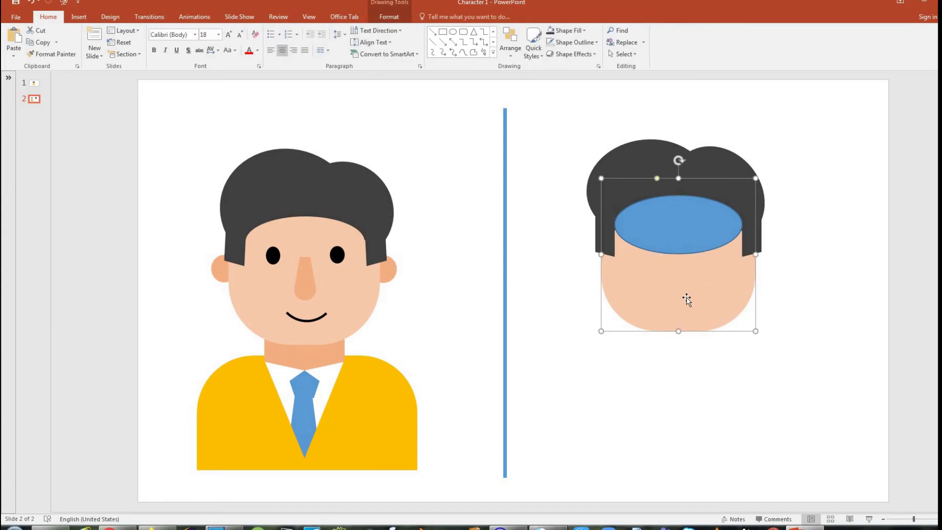
click(43, 55)
click(701, 234)
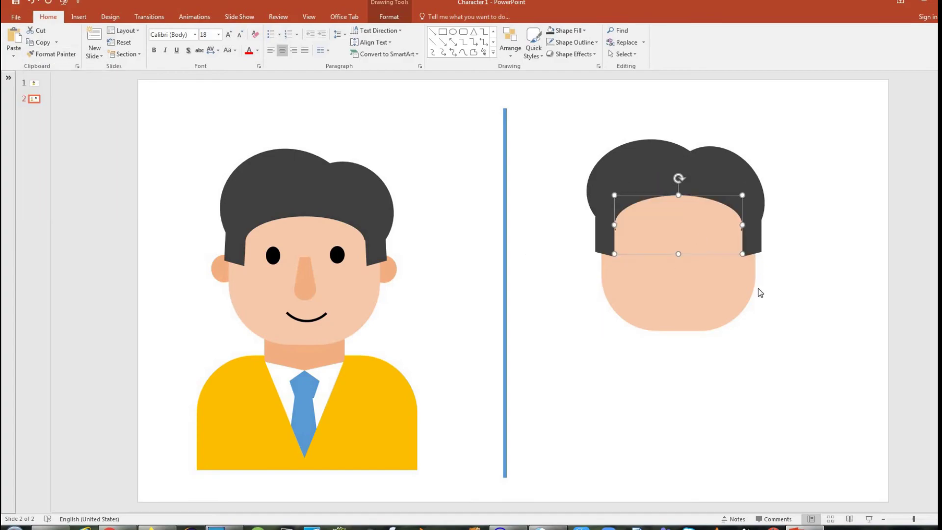
click(852, 277)
Nudge the forehead oval down slightly beneath the hair
click(703, 224)
key(Down)
key(Down)
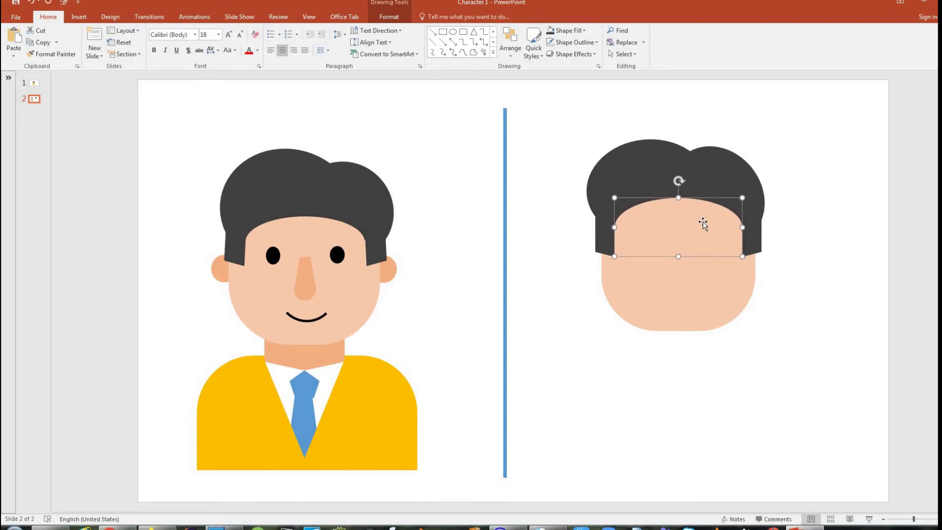
key(Escape)
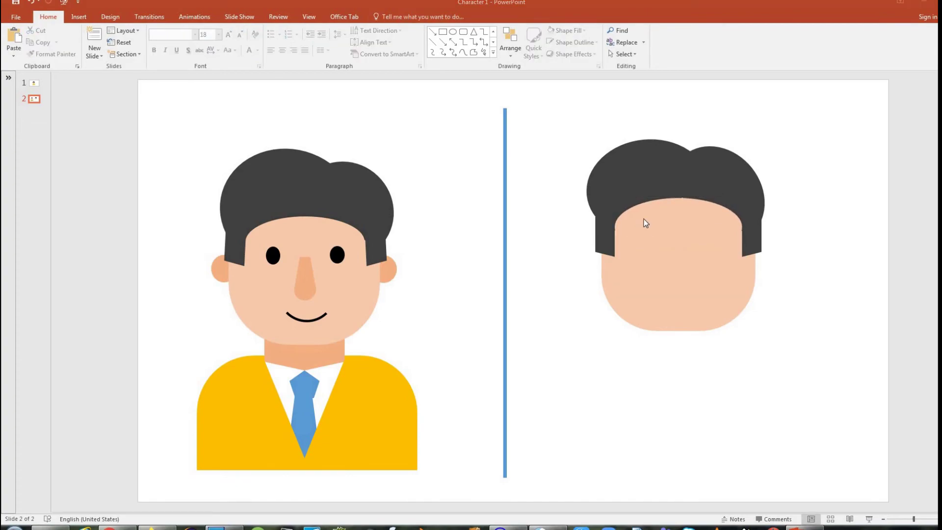
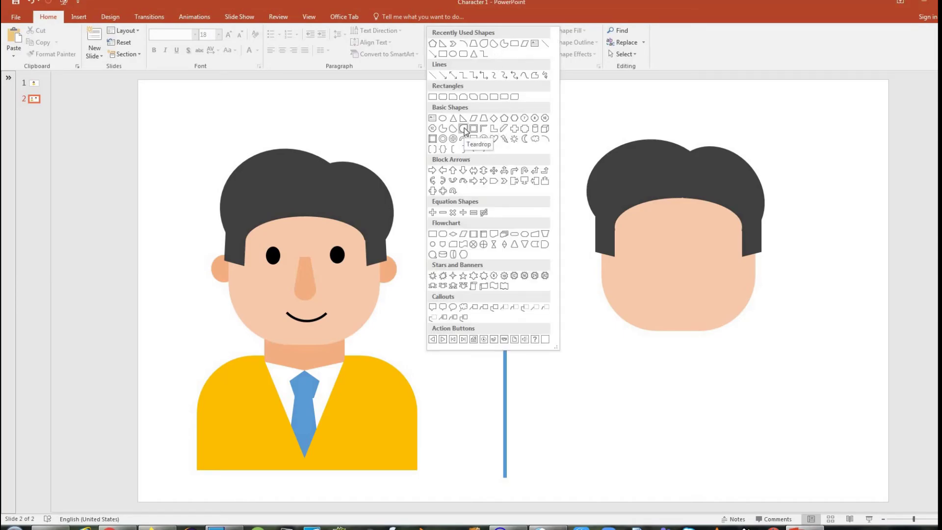
Draw a teardrop on the face, rotate it so it points upward, shrink it and centre it as the nose tip
click(464, 129)
drag(669, 248, 725, 303)
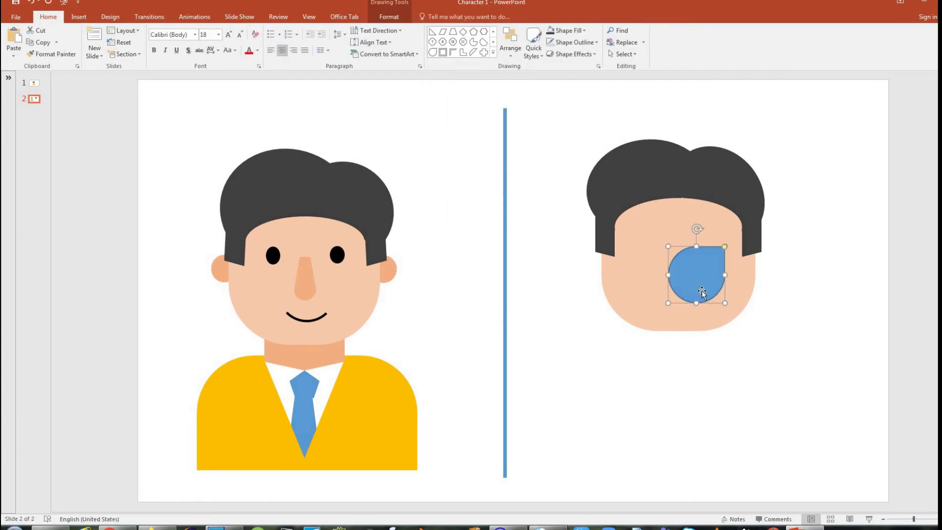
drag(696, 229, 668, 245)
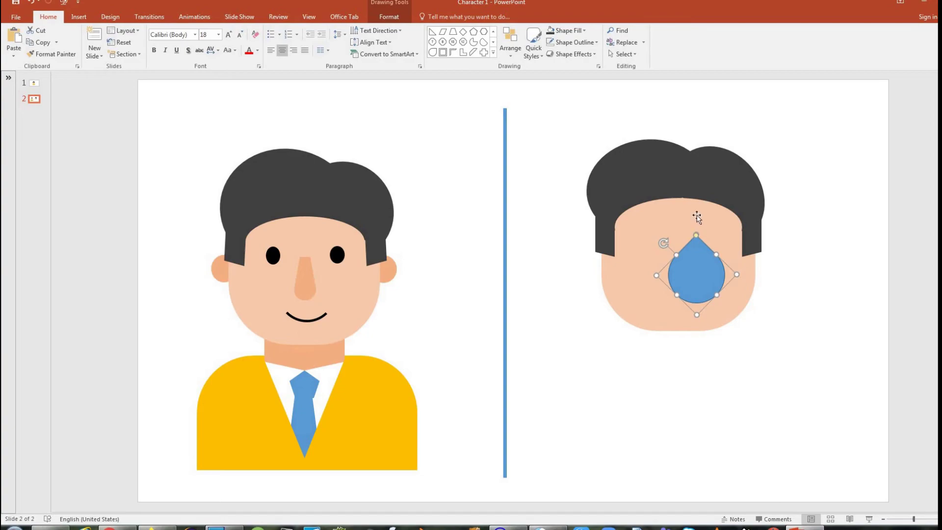
mouse_move(705, 279)
mouse_down()
mouse_move(691, 269)
mouse_move(681, 290)
mouse_move(671, 265)
mouse_move(684, 266)
mouse_move(679, 258)
mouse_move(679, 272)
mouse_up()
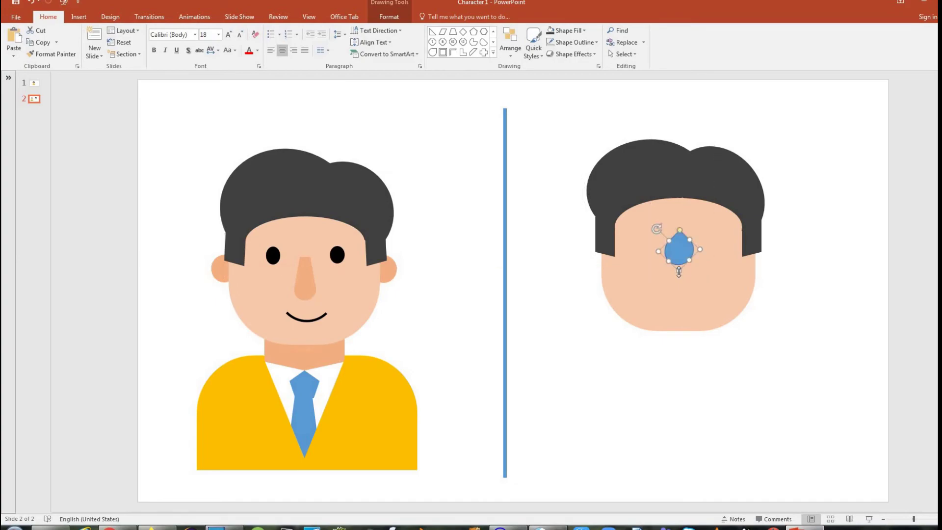
drag(661, 252, 683, 278)
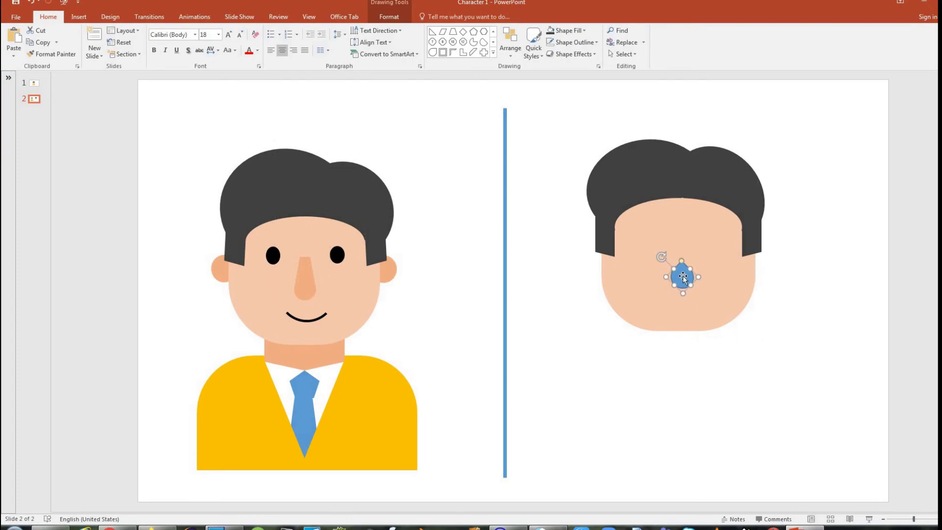
click(780, 302)
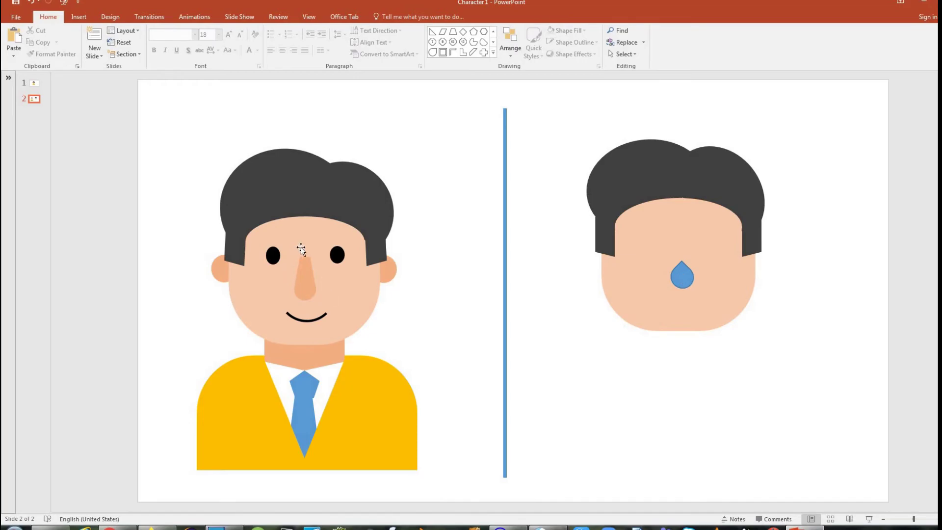
Add a narrow trapezoid over the teardrop's upper half as the nose bridge, matching the teardrop's width at its base
click(494, 53)
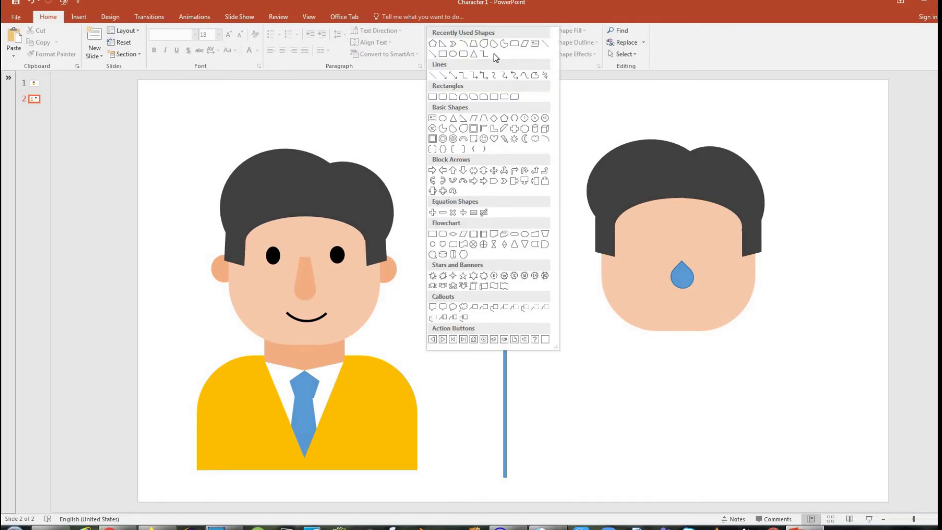
click(484, 119)
mouse_move(667, 227)
mouse_down()
mouse_move(693, 274)
mouse_move(684, 240)
mouse_move(694, 260)
mouse_up()
click(727, 412)
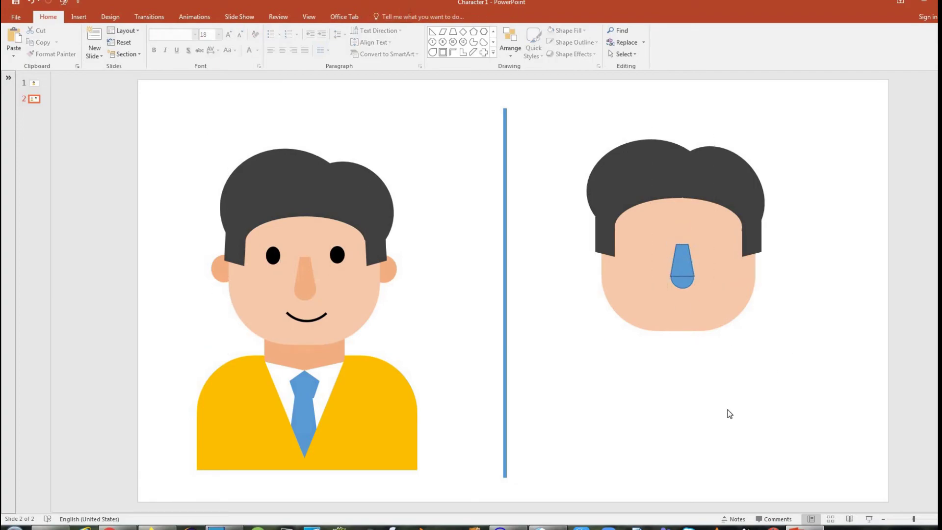
Fill the nose's teardrop with Orange, Accent 2, Lighter 60% and remove its outline
click(682, 283)
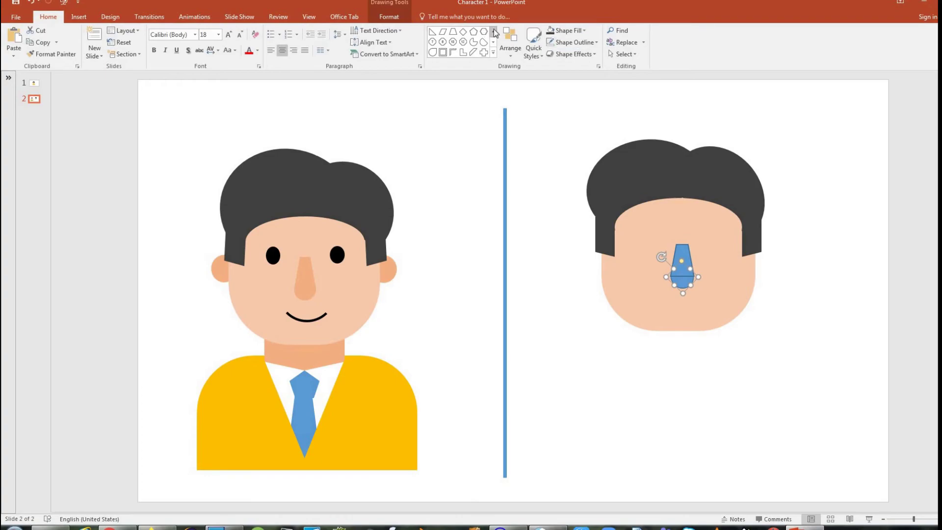
click(576, 31)
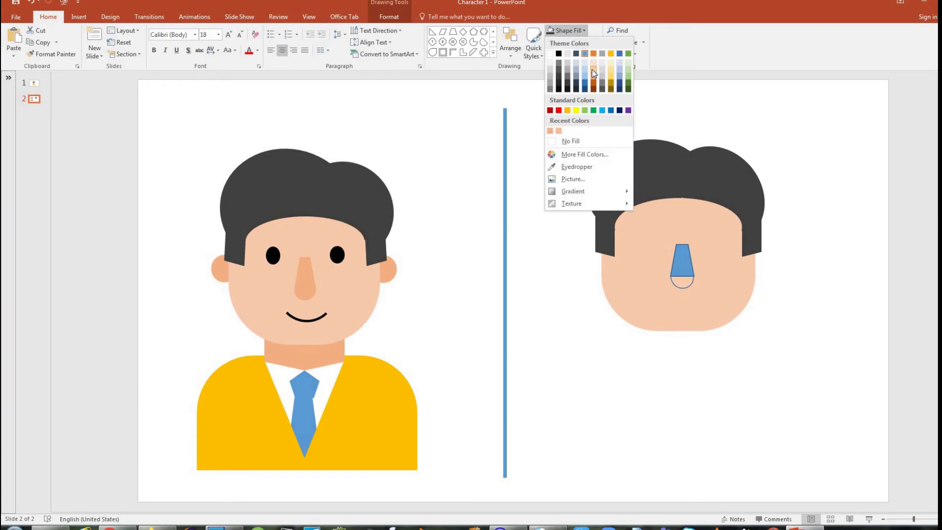
click(592, 69)
click(587, 45)
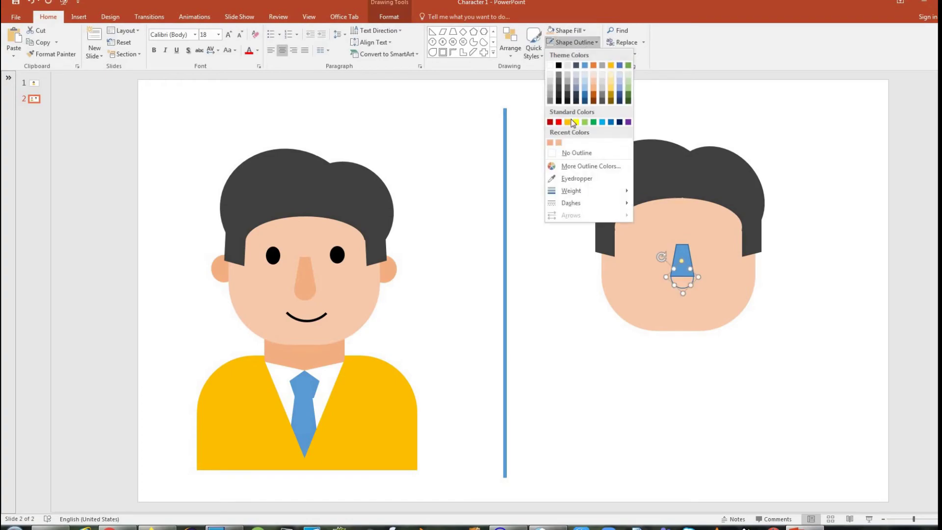
click(578, 156)
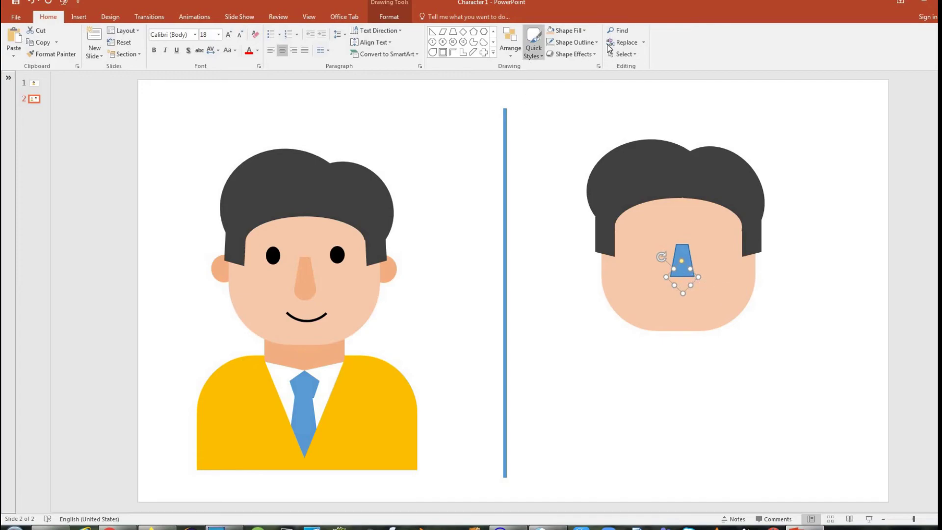
Give the nose's teardrop a darker custom fill of about RGB 245, 184, 143 so it contrasts with the face
click(579, 31)
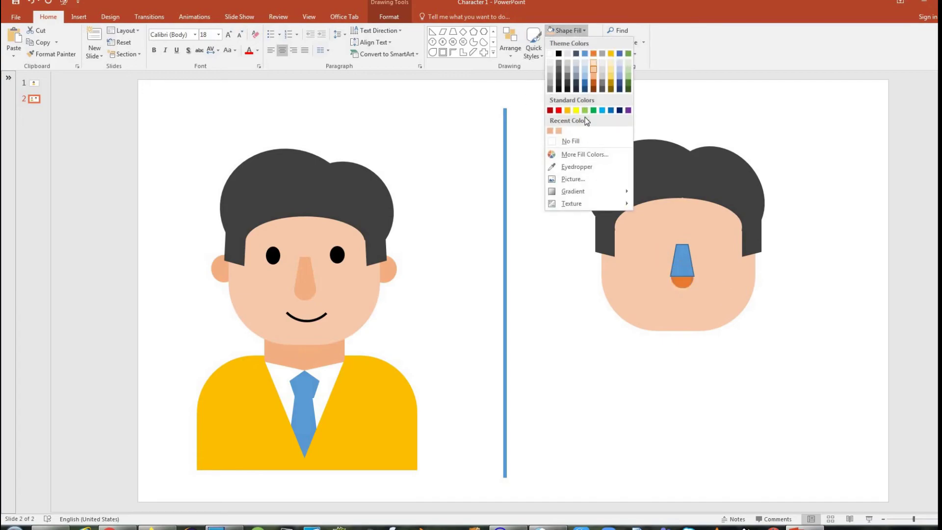
click(684, 294)
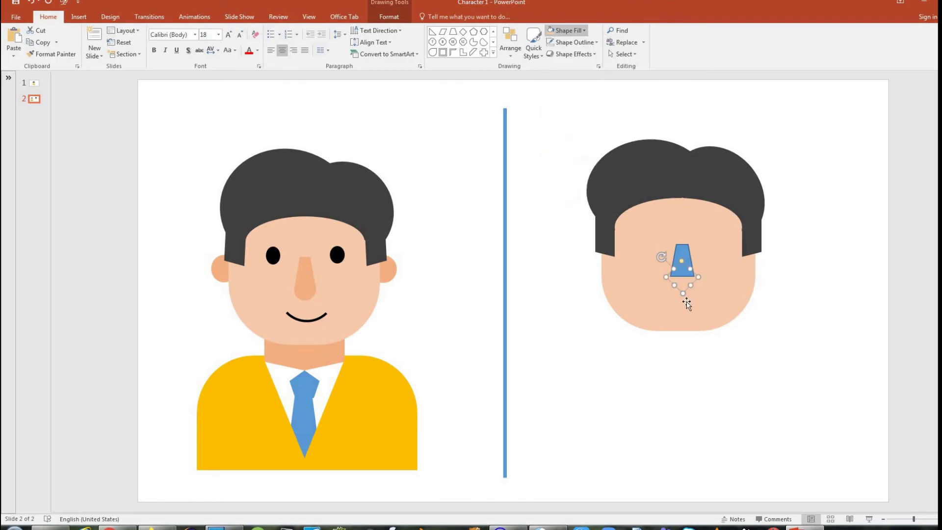
click(579, 34)
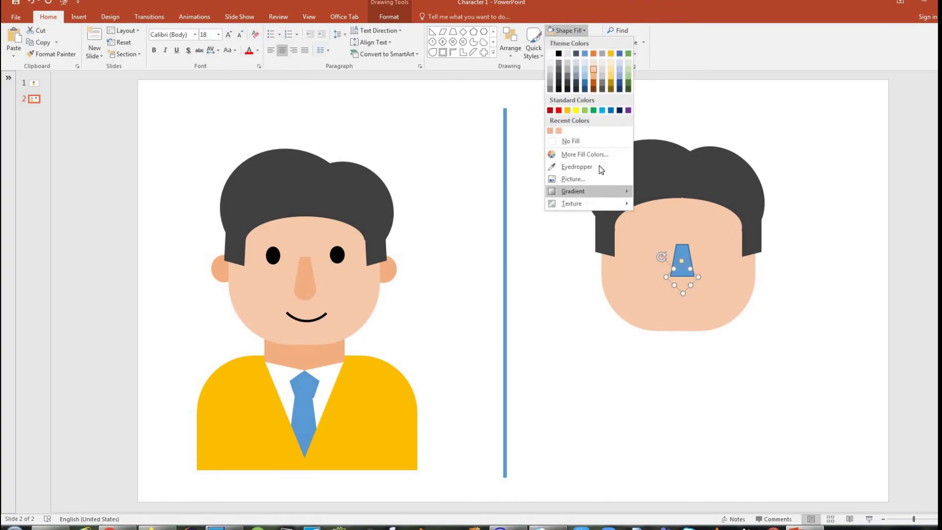
click(614, 154)
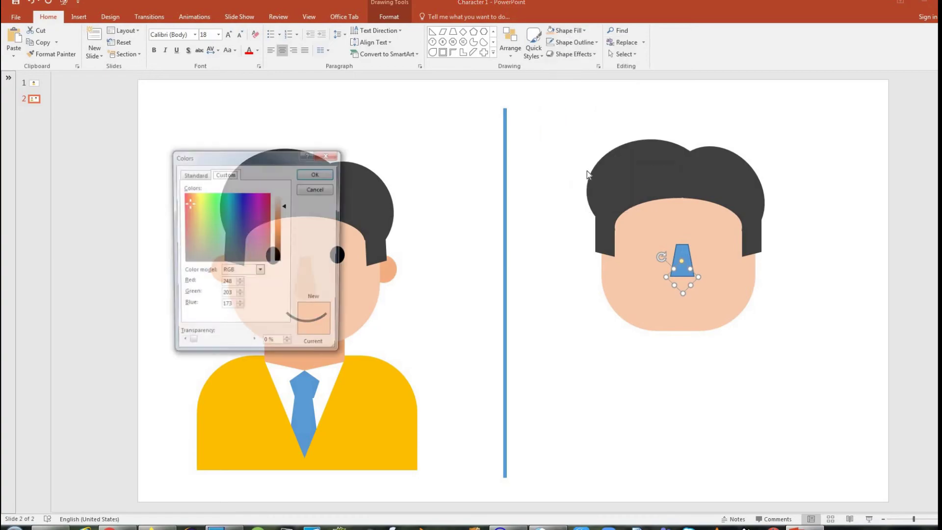
drag(285, 210, 285, 213)
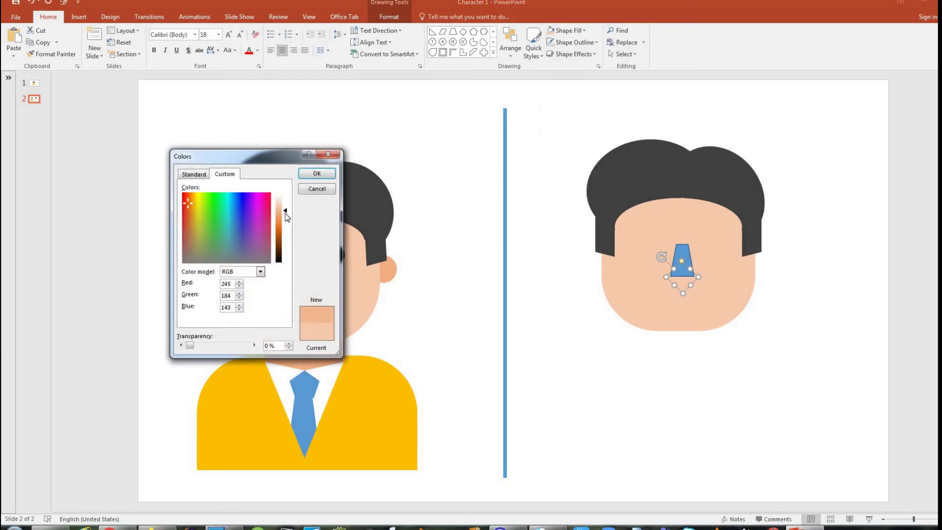
click(316, 174)
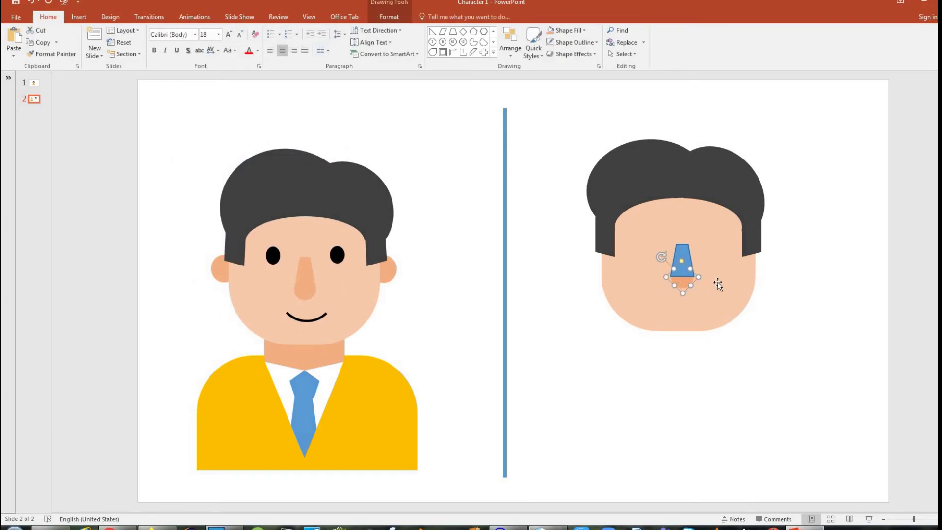
Fill the nose's trapezoid with the same custom skin tone as the teardrop and remove its outline
click(685, 249)
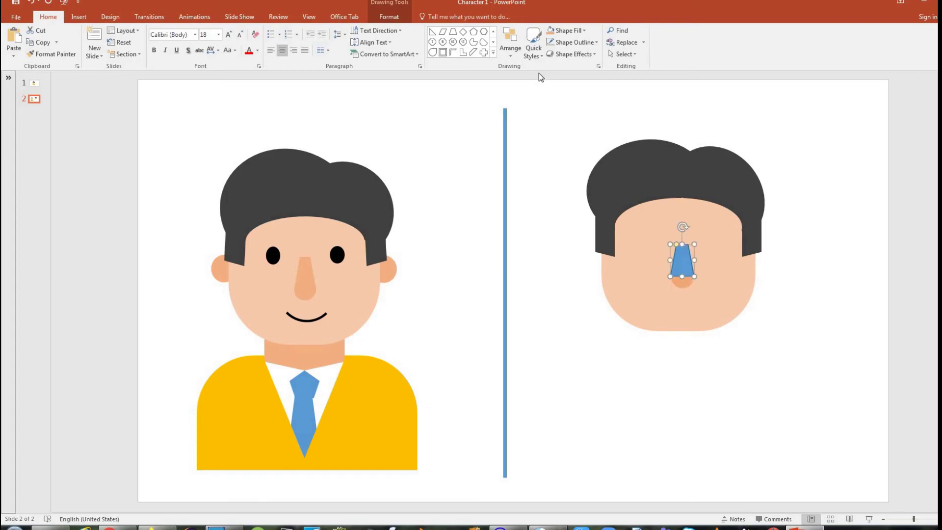
click(551, 31)
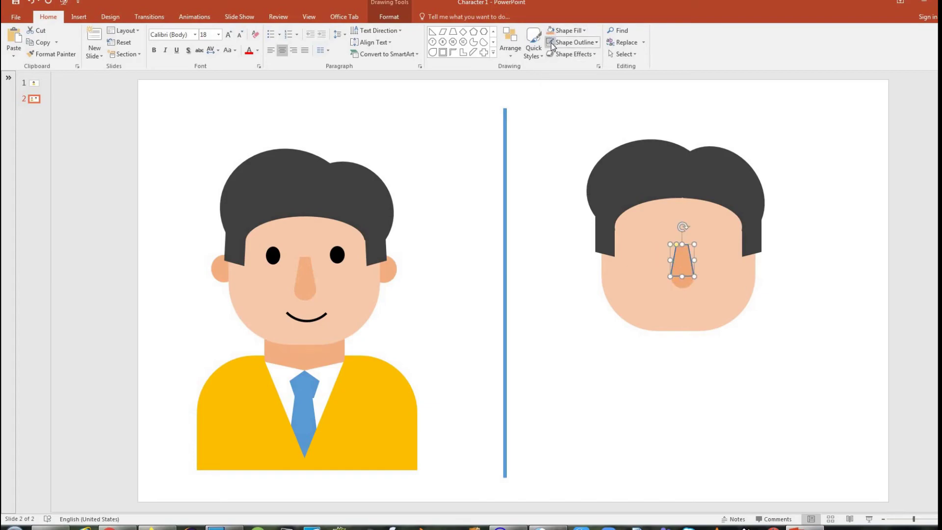
click(551, 43)
click(813, 290)
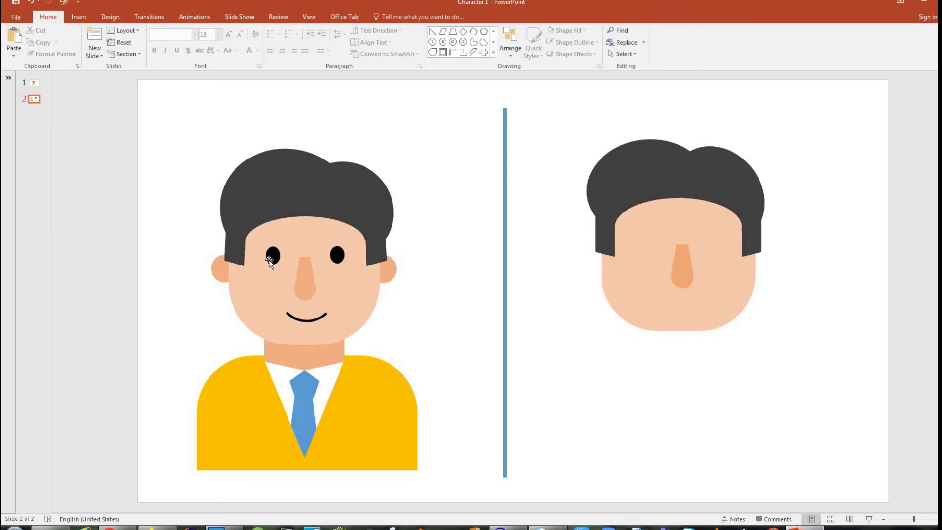
Draw a small upright oval as an eye on the left side of the new face, beside the top of the nose
click(493, 52)
click(443, 118)
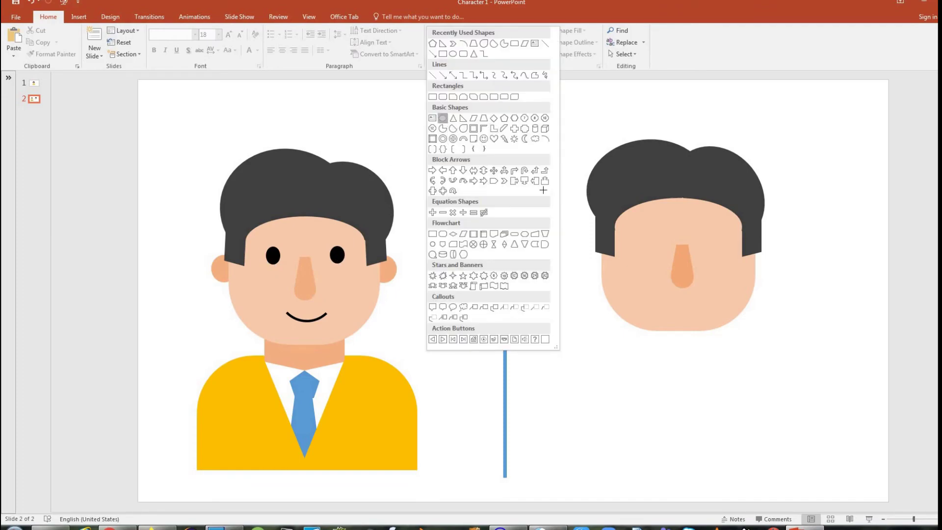
mouse_move(634, 230)
mouse_down()
mouse_move(690, 286)
mouse_move(656, 250)
mouse_move(650, 260)
mouse_move(665, 245)
mouse_move(659, 258)
mouse_move(648, 243)
mouse_up()
Duplicate the oval eye and place the copy on the opposite side of the nose at the same height
right_click(648, 244)
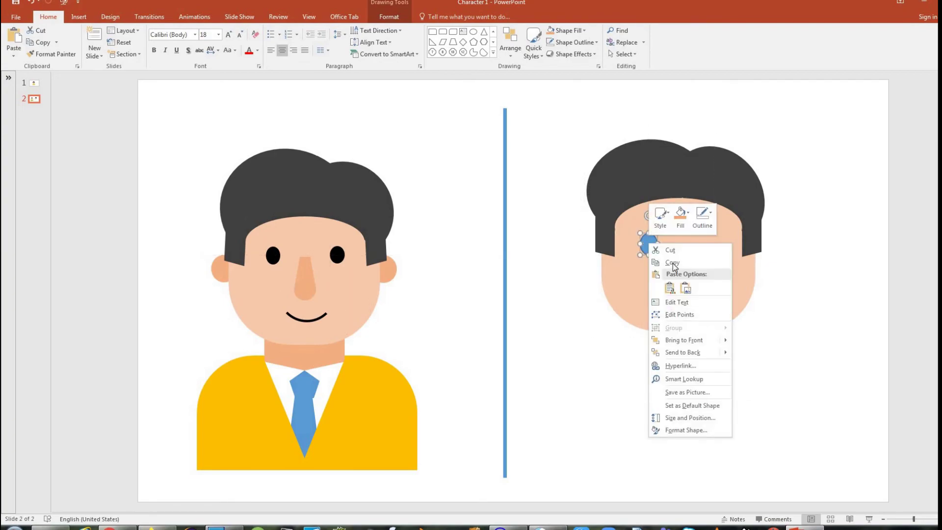
click(660, 253)
click(793, 235)
right_click(794, 234)
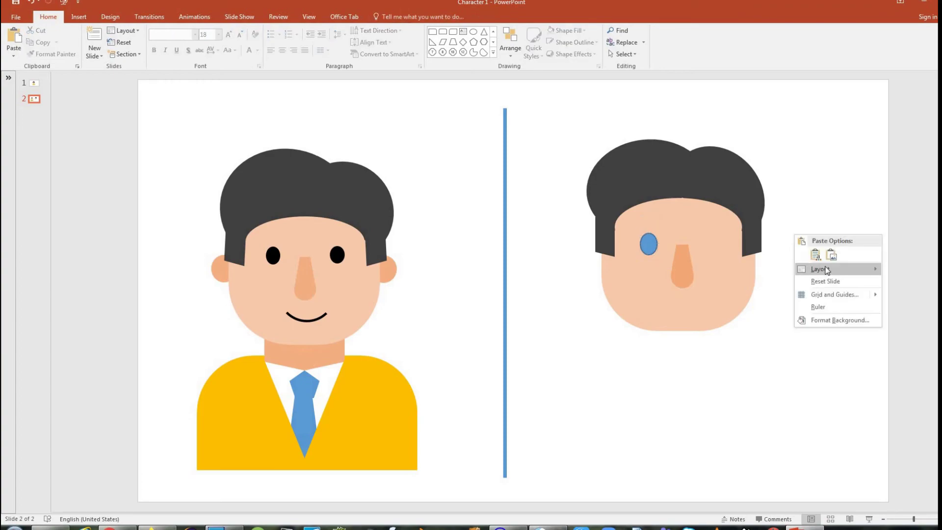
click(816, 254)
drag(657, 245, 714, 244)
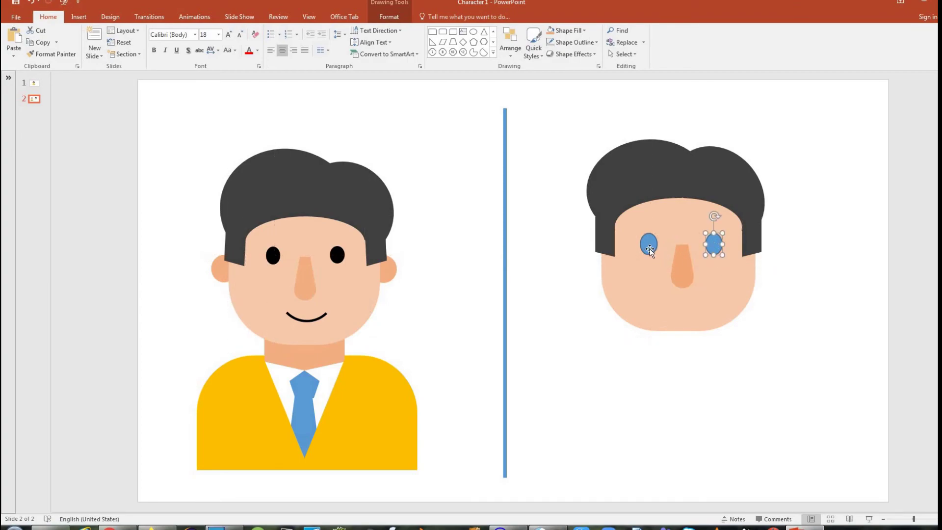
Fill both eyes with a dark gray matching the hair and remove their outlines
shift+click(649, 243)
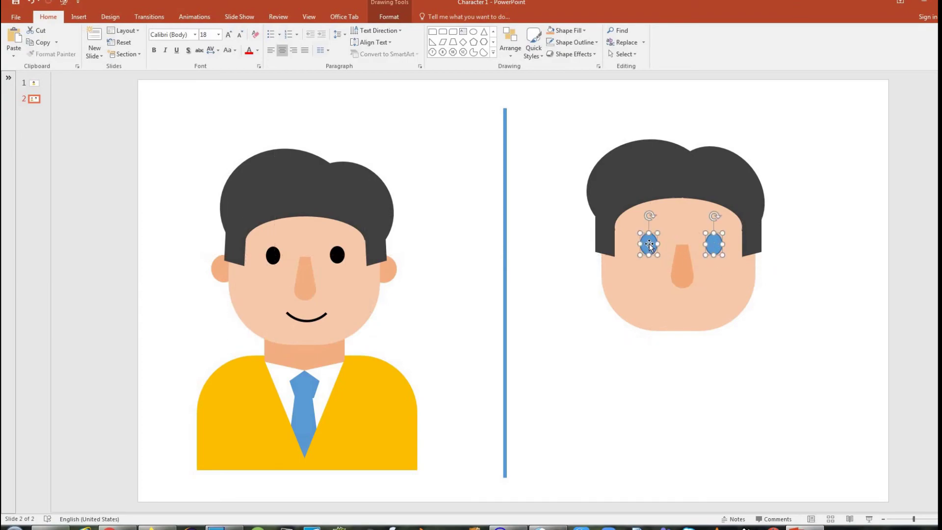
click(582, 31)
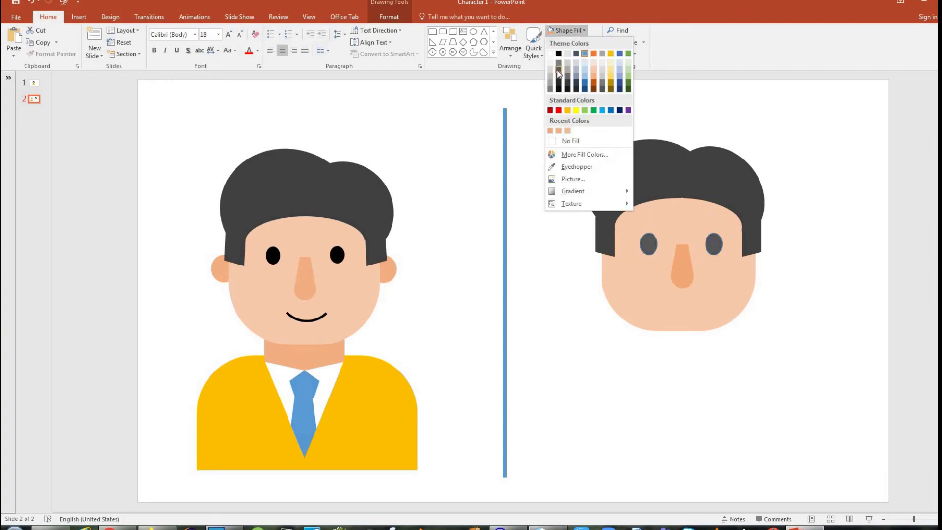
click(558, 70)
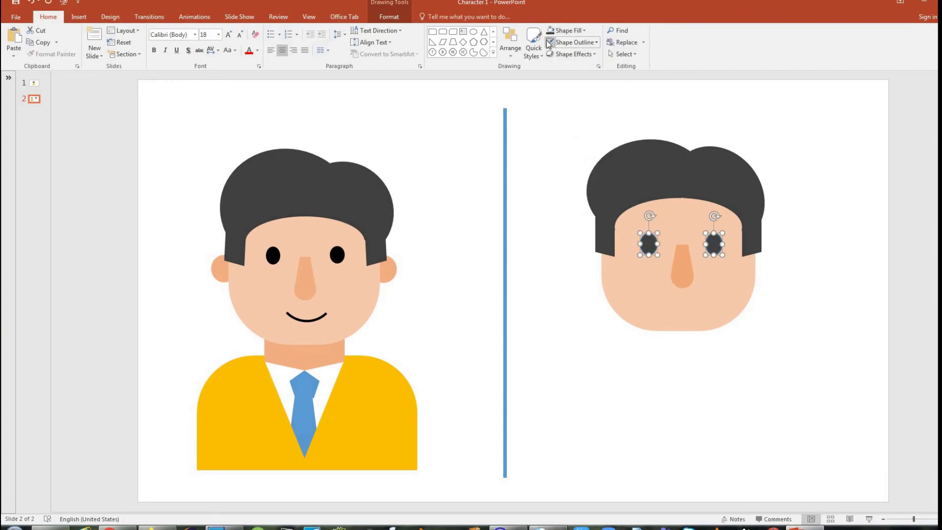
click(589, 43)
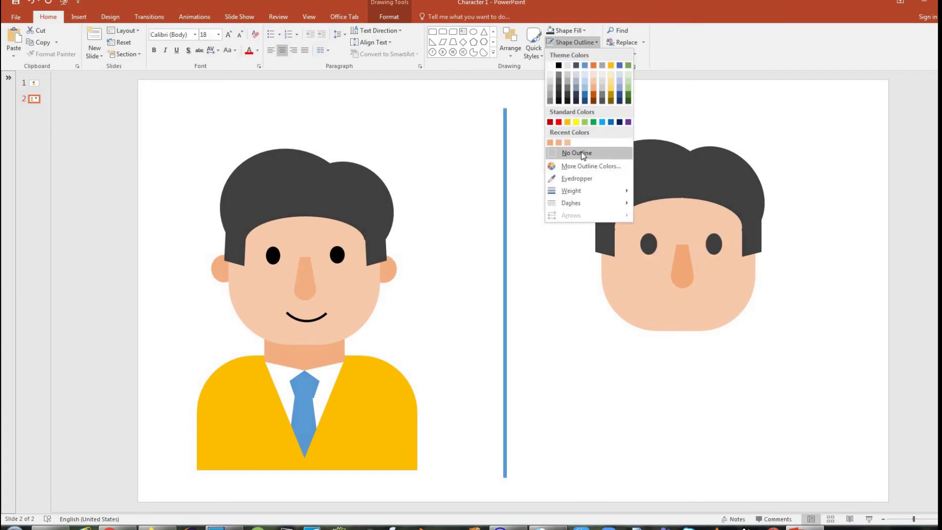
click(574, 151)
click(833, 325)
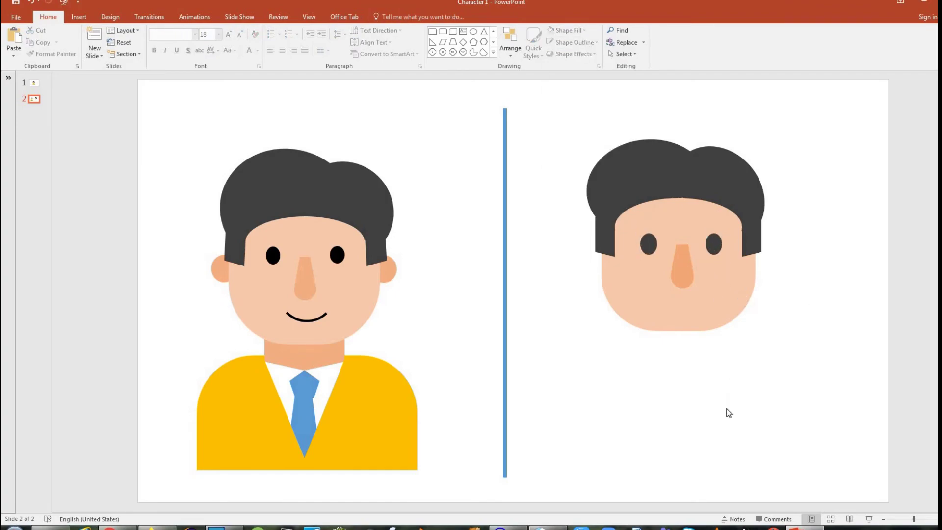
Shrink both eyes together slightly in height and width
click(710, 248)
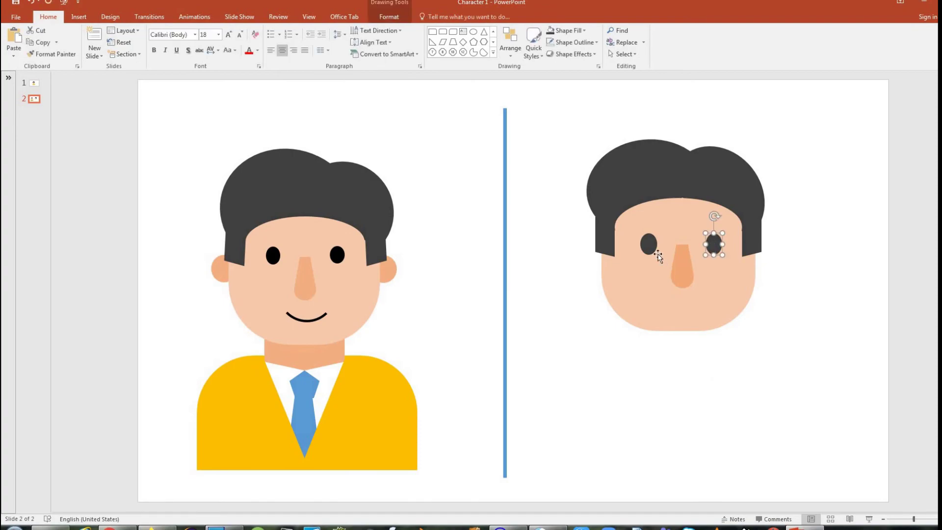
shift+click(650, 246)
key(shift+Down)
key(shift+Left)
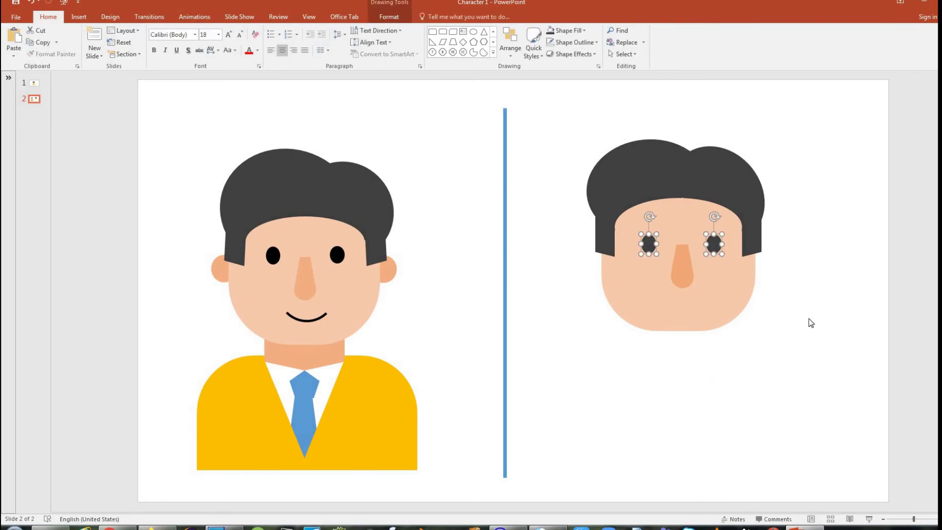
click(811, 323)
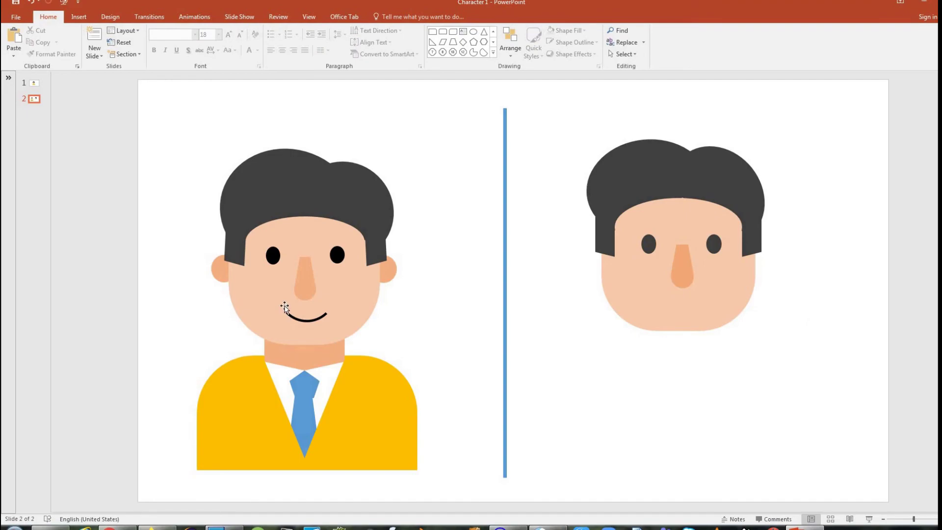
Draw an Arc, rotate it so it curves upward like a smile, and center it below the nose
click(493, 52)
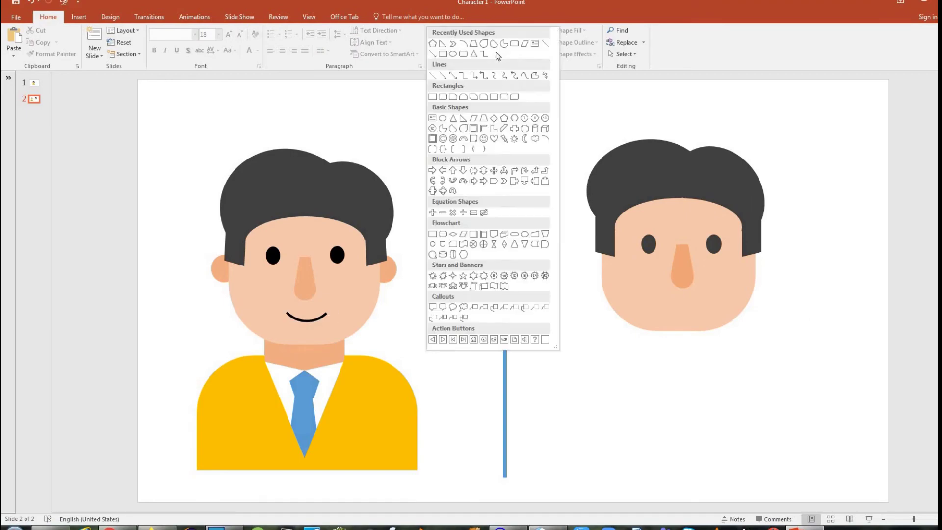
click(546, 140)
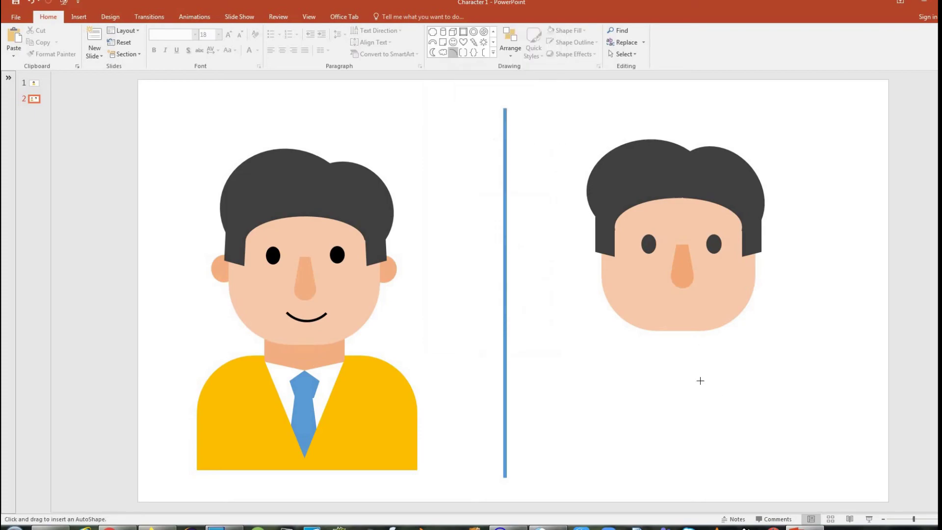
mouse_move(721, 293)
mouse_down()
mouse_move(772, 368)
mouse_move(778, 349)
mouse_up()
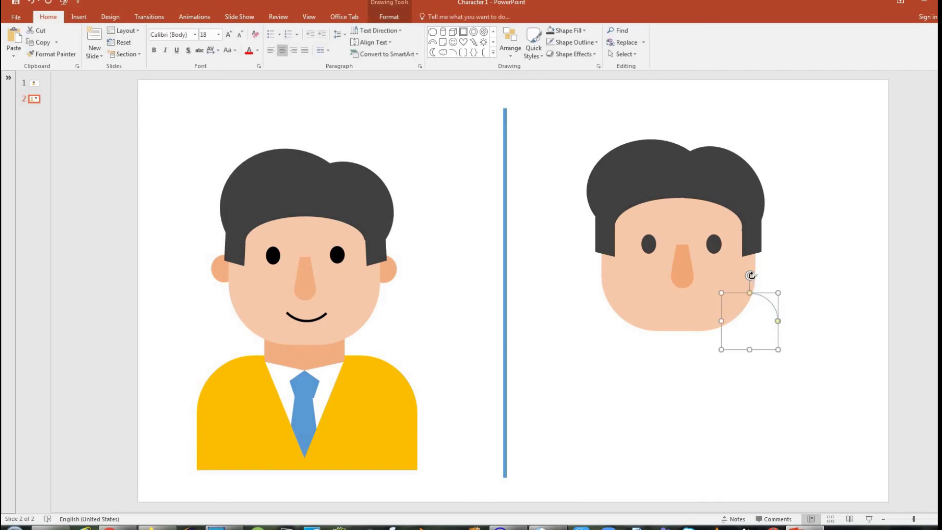
drag(786, 298, 685, 305)
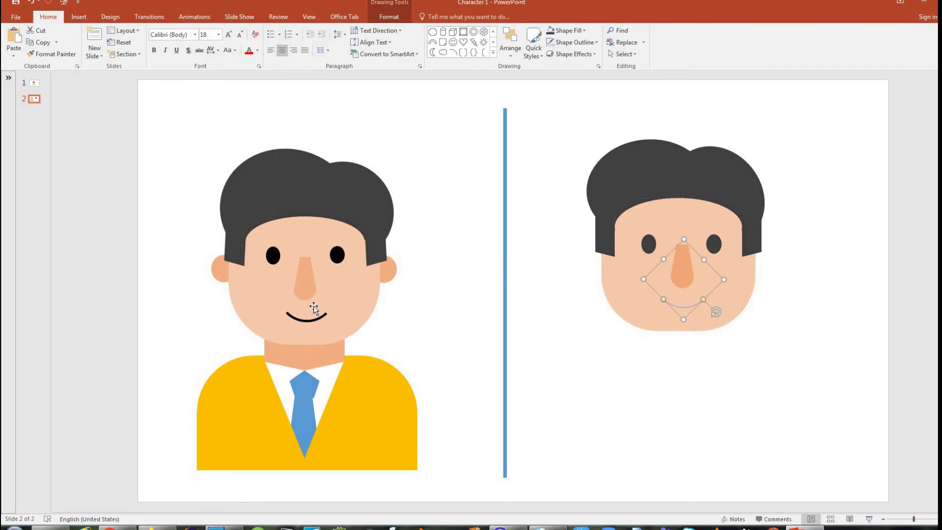
Set the mouth arc's outline weight to 3 pt
click(597, 44)
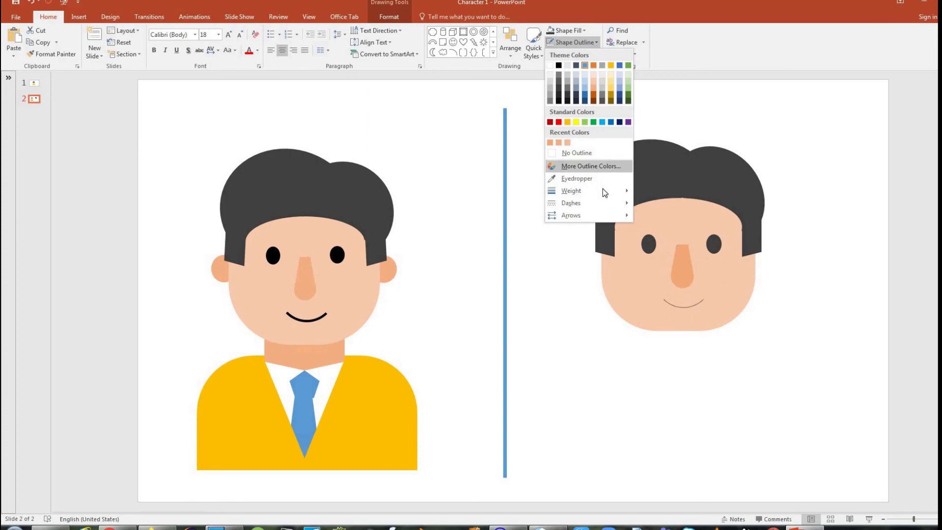
mouse_move(602, 190)
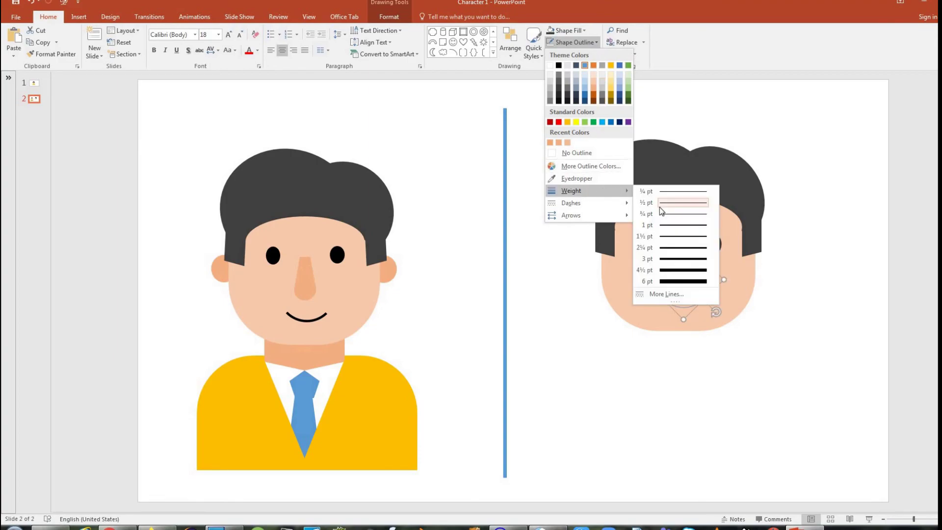
click(672, 259)
click(702, 358)
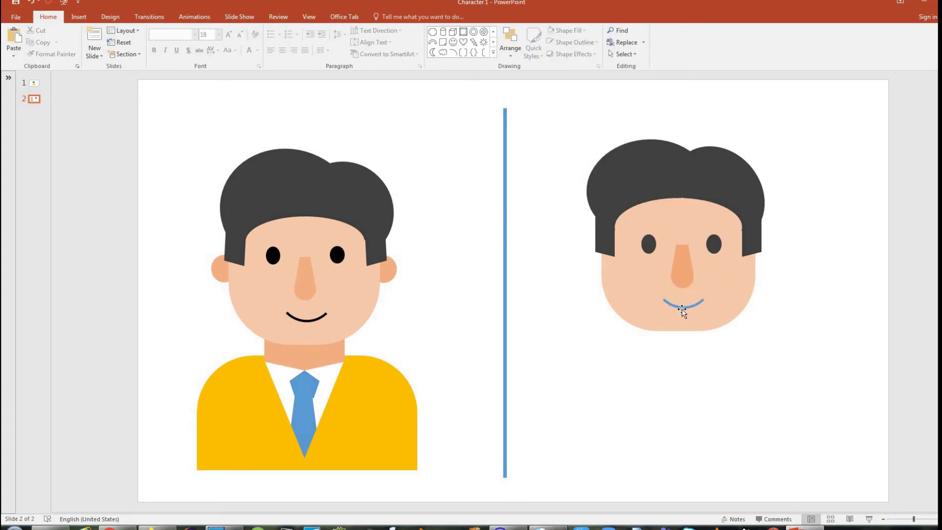
click(682, 311)
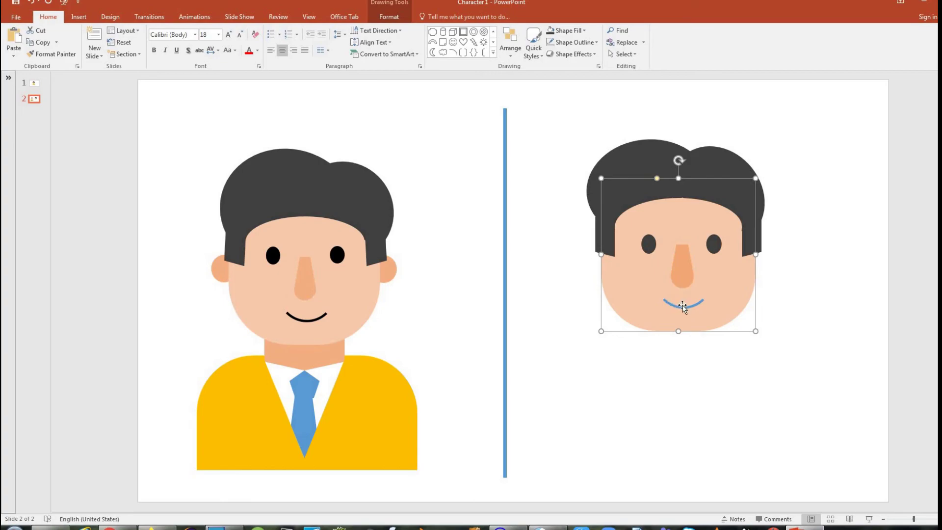
click(586, 42)
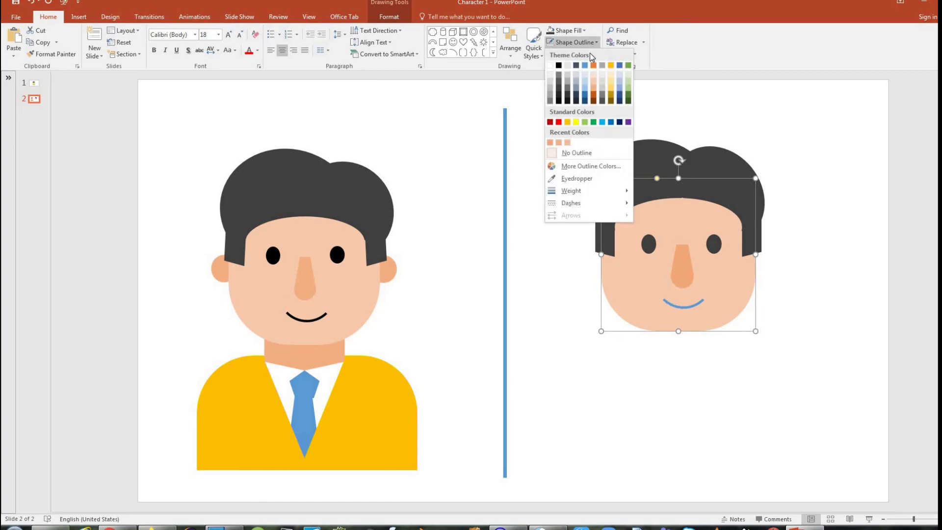
click(559, 86)
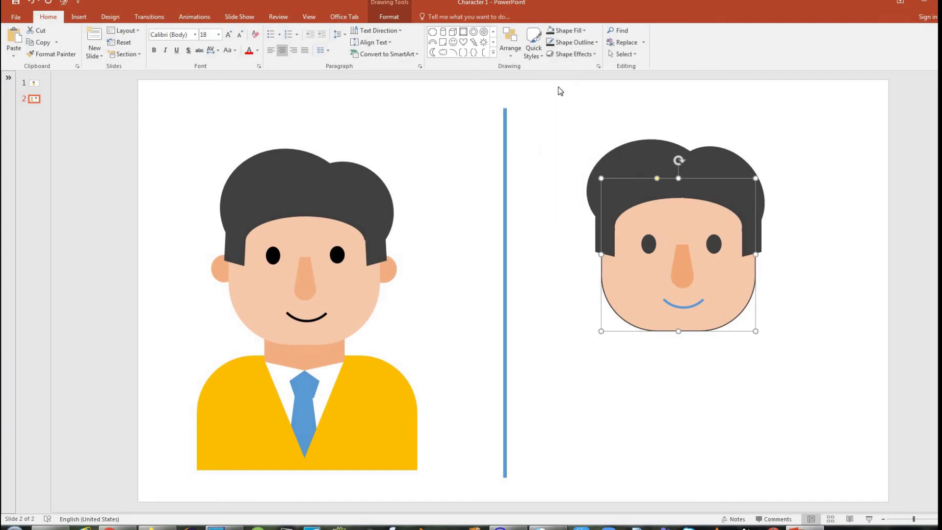
click(590, 43)
click(638, 255)
Recolor the mouth arc's outline dark gray to match the eyes
click(681, 306)
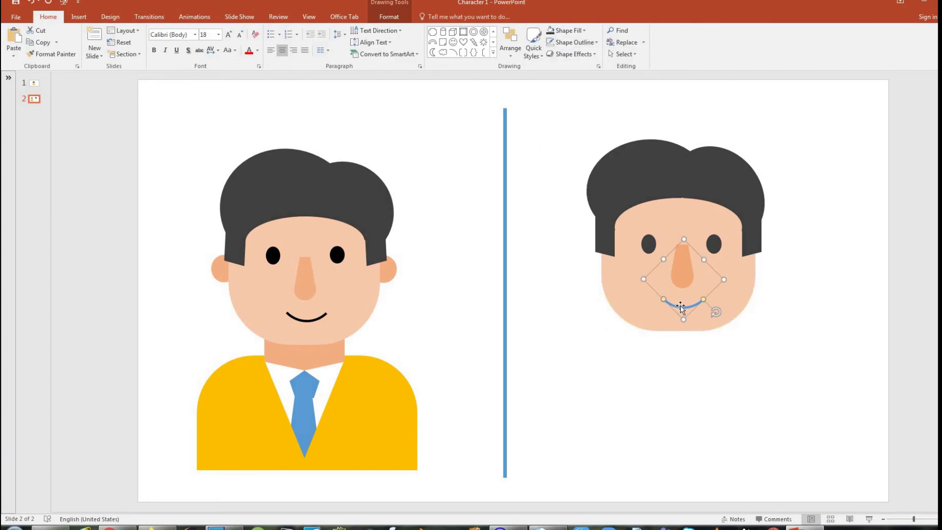
click(595, 42)
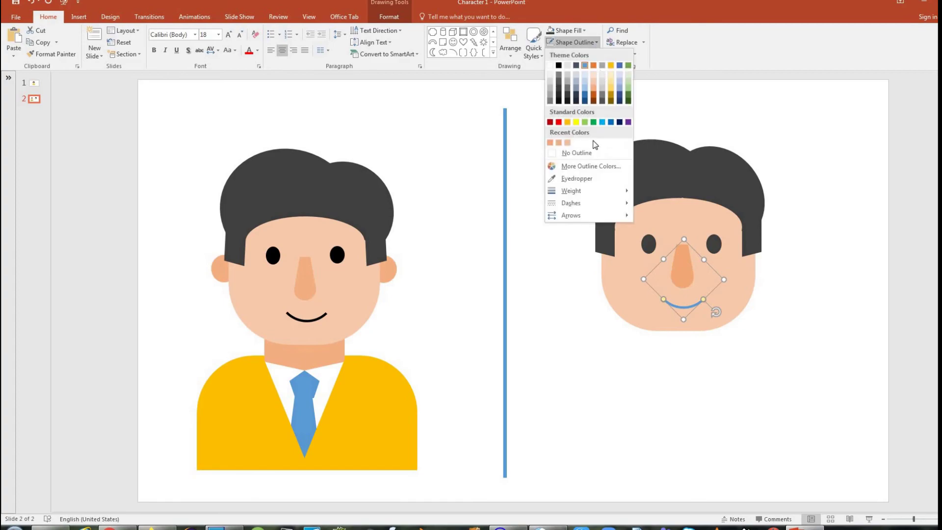
click(558, 82)
click(404, 258)
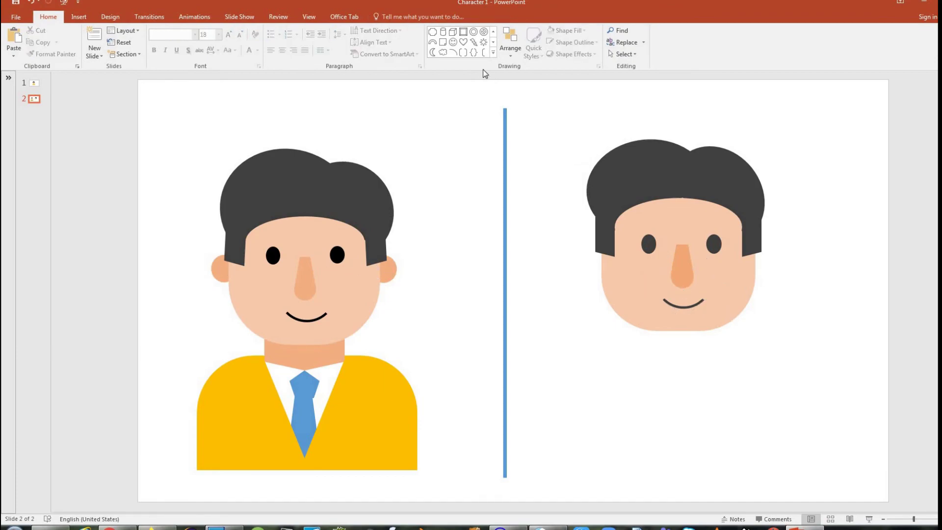
Draw a small circle as an ear over the bottom of the face's left sideburn
click(491, 53)
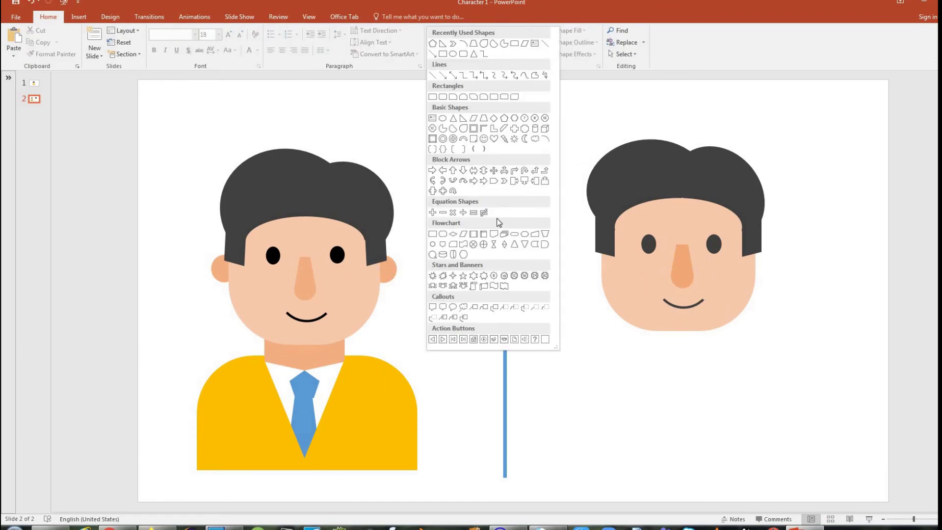
click(443, 115)
mouse_move(569, 236)
mouse_down()
mouse_move(627, 293)
mouse_move(605, 265)
mouse_move(591, 294)
mouse_move(606, 255)
mouse_move(598, 256)
mouse_move(610, 267)
mouse_move(598, 260)
mouse_up()
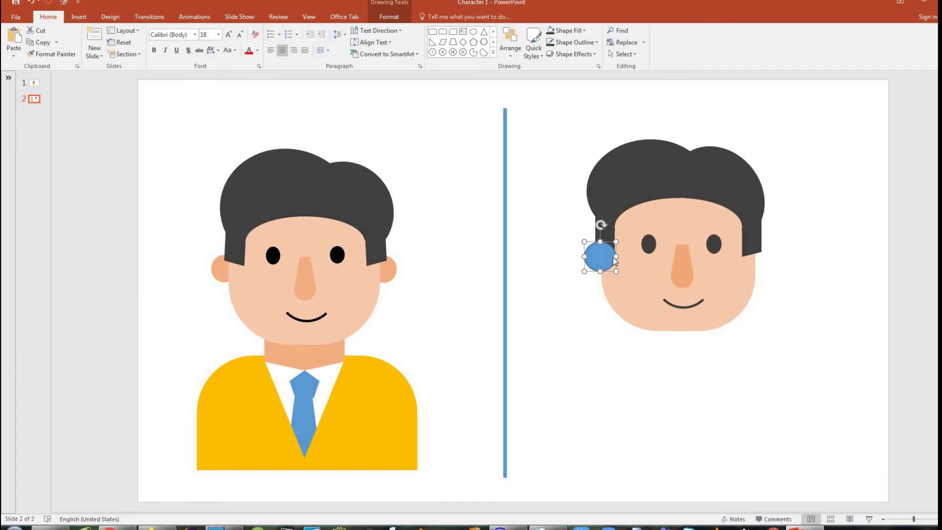
Duplicate the ear circle and place the copy over the bottom of the right sideburn at about the same height
right_click(614, 257)
click(638, 280)
right_click(791, 263)
click(817, 282)
drag(611, 268, 761, 257)
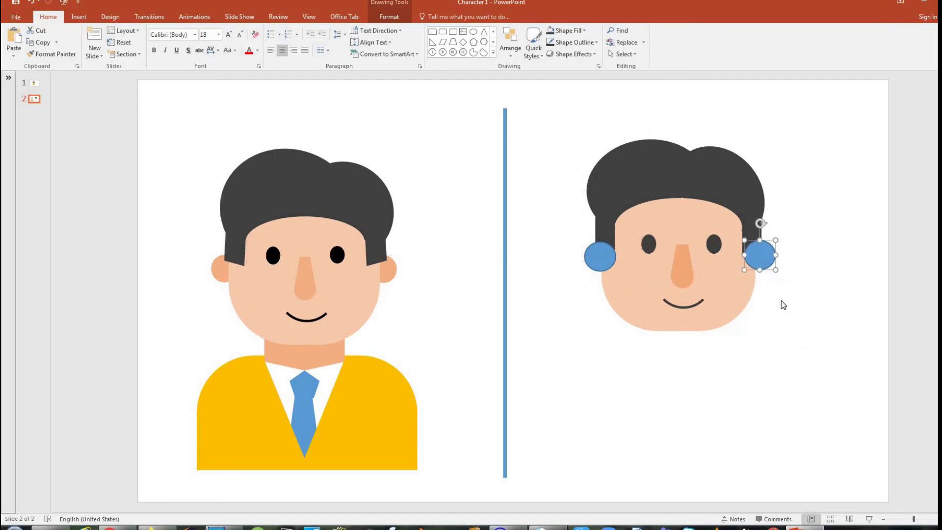
Send both ear circles to the back, behind the face and hair
shift+click(600, 256)
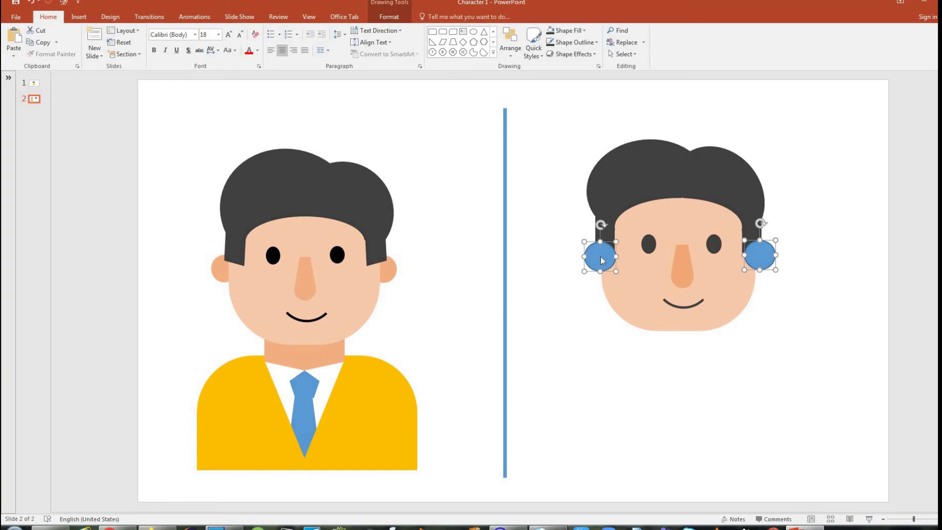
right_click(601, 256)
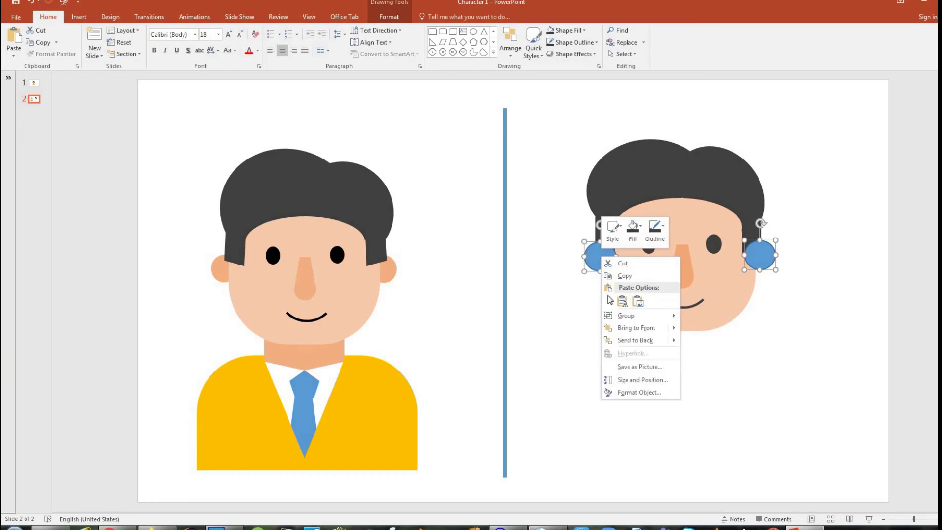
click(637, 339)
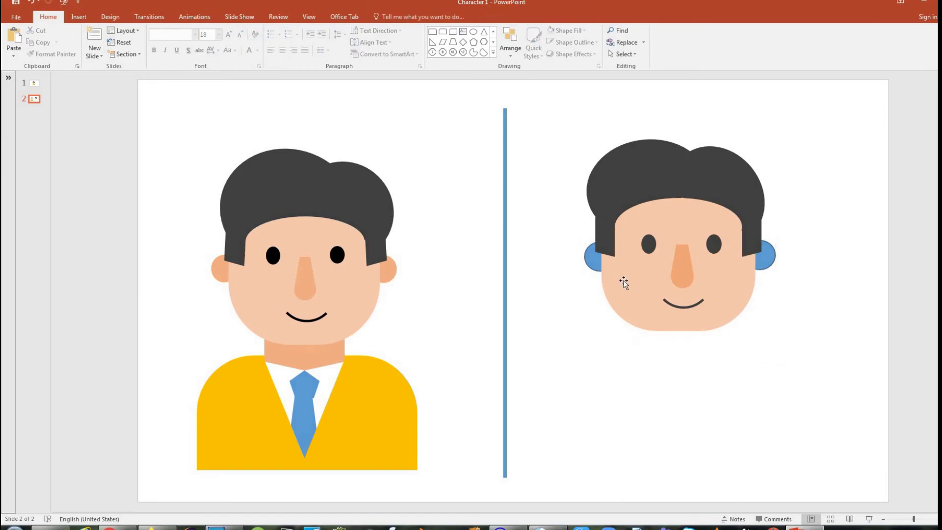
Fill the left ear with the recent Light Orange color used on the nose and remove its outline
click(590, 261)
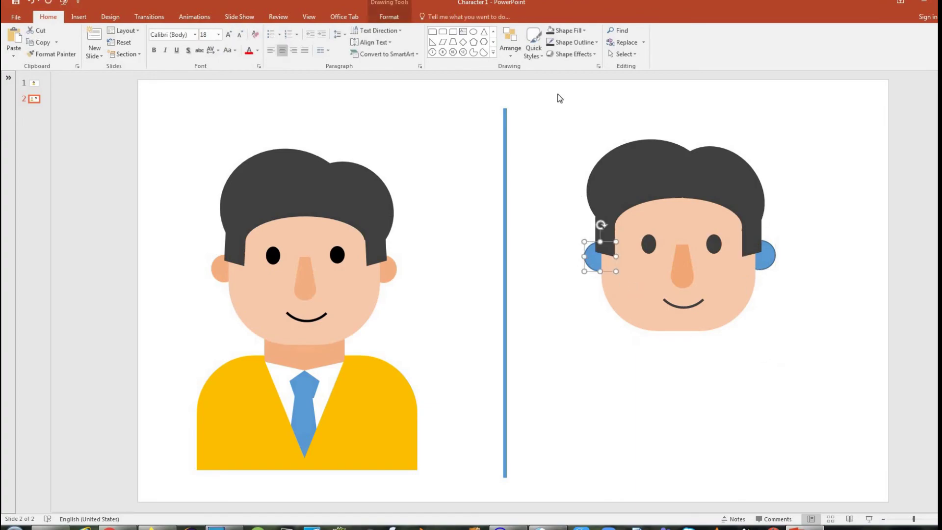
click(580, 32)
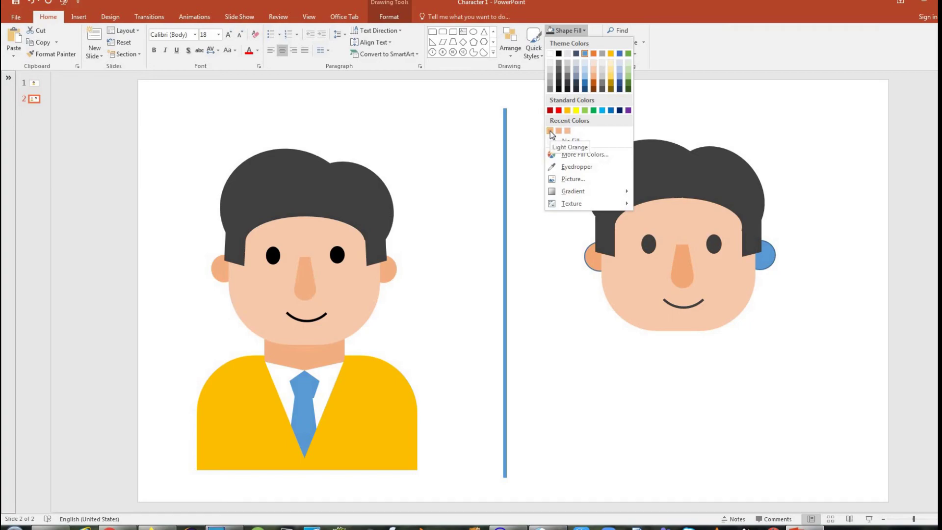
click(550, 130)
click(561, 43)
click(575, 153)
click(764, 313)
Fill the right ear with the same Light Orange and remove its outline
click(763, 255)
click(553, 33)
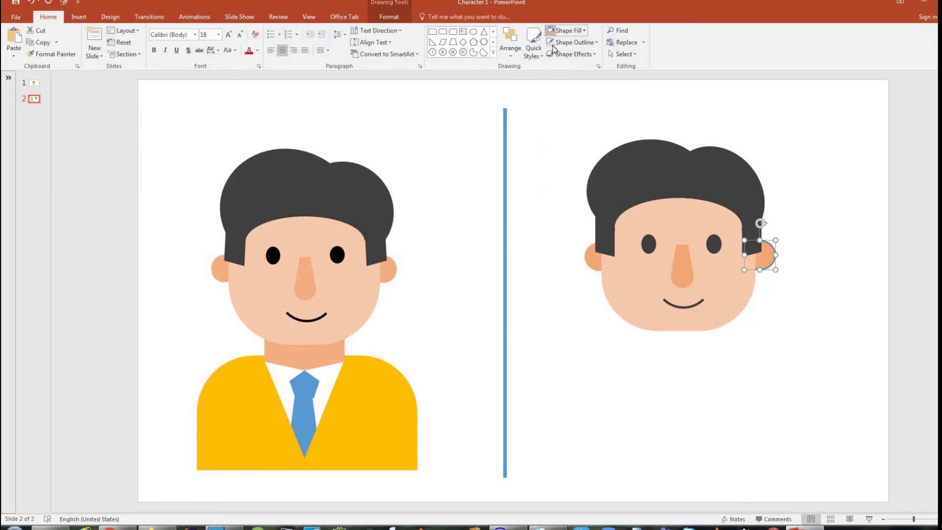
click(755, 368)
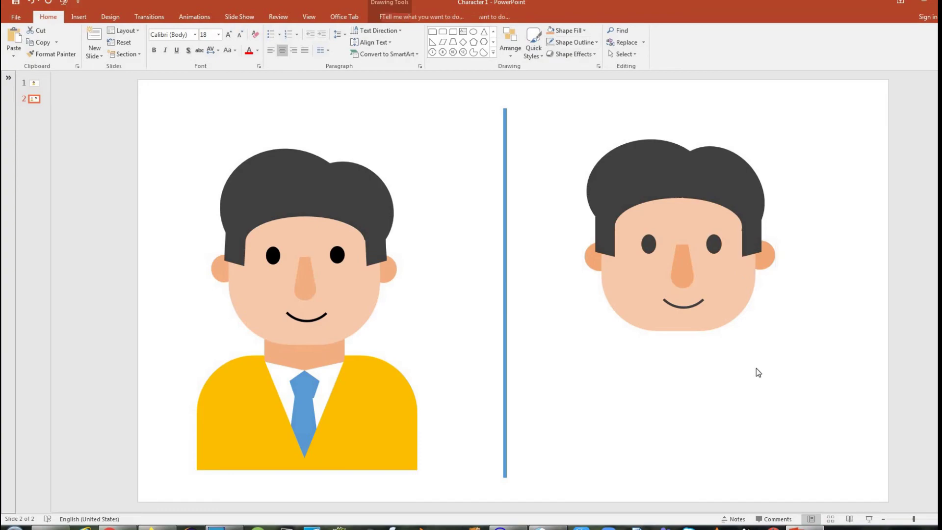
Nudge the two ear circles slightly inward so they sit closer to the sides of the face
click(765, 257)
shift+click(593, 261)
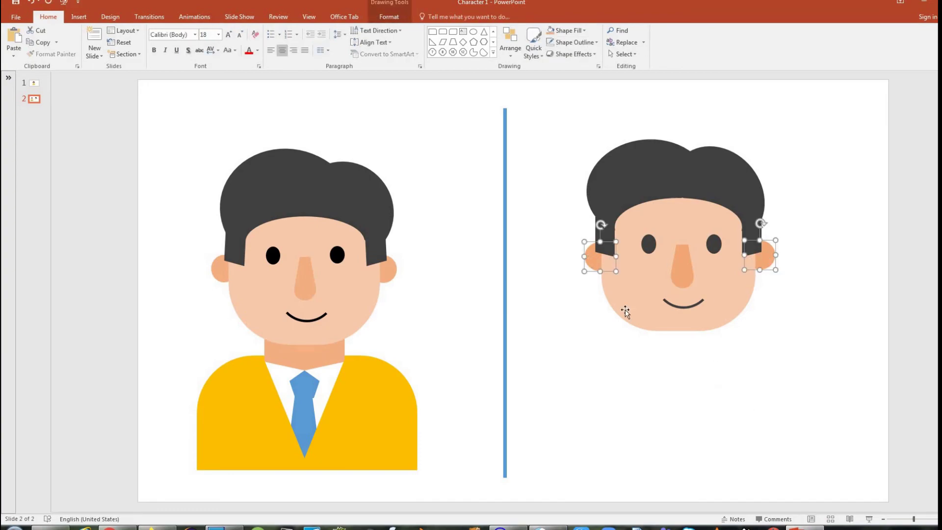
key(Escape)
click(763, 259)
drag(764, 259, 763, 257)
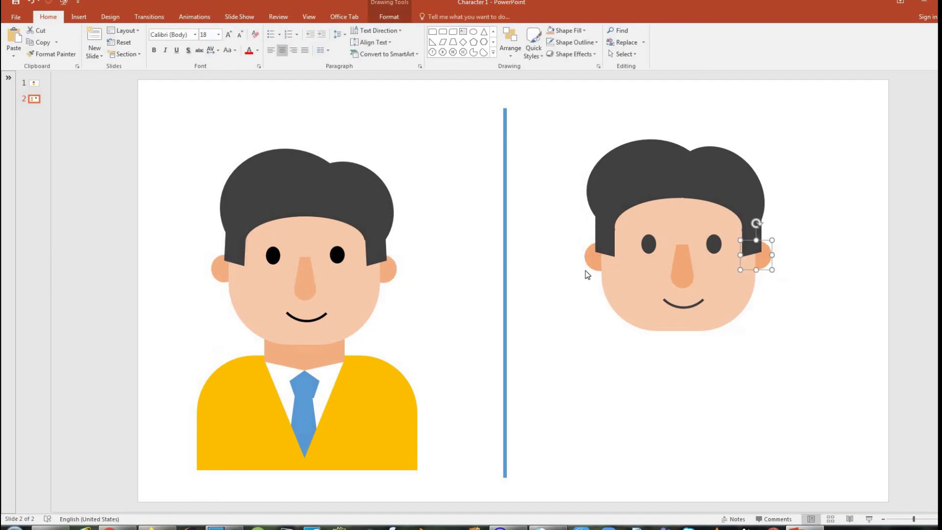
drag(592, 256, 593, 255)
click(712, 425)
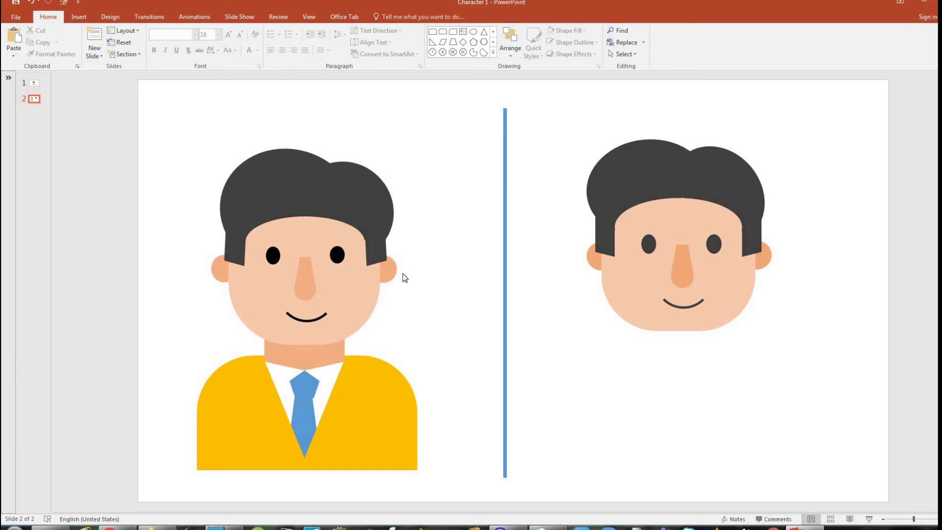
Draw a rectangle for the neck centred under the chin and send it to the back, behind the face
click(320, 360)
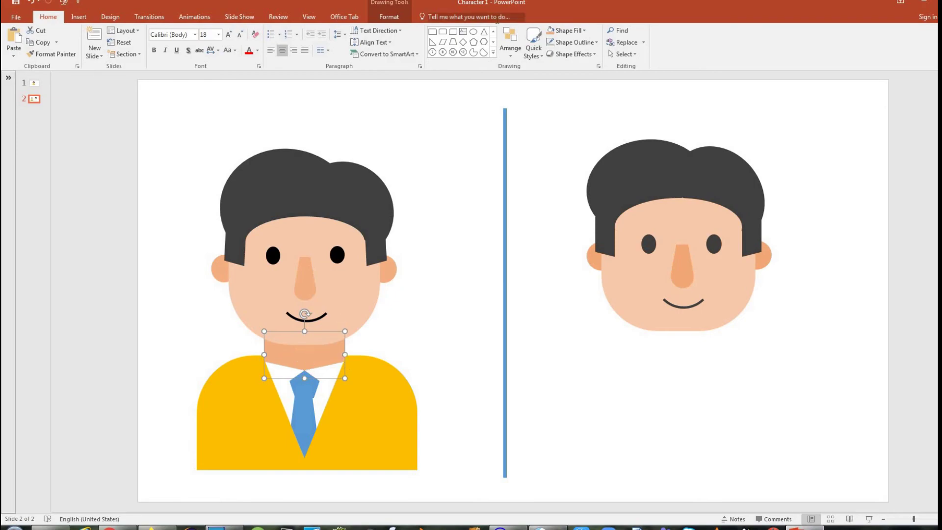
click(524, 152)
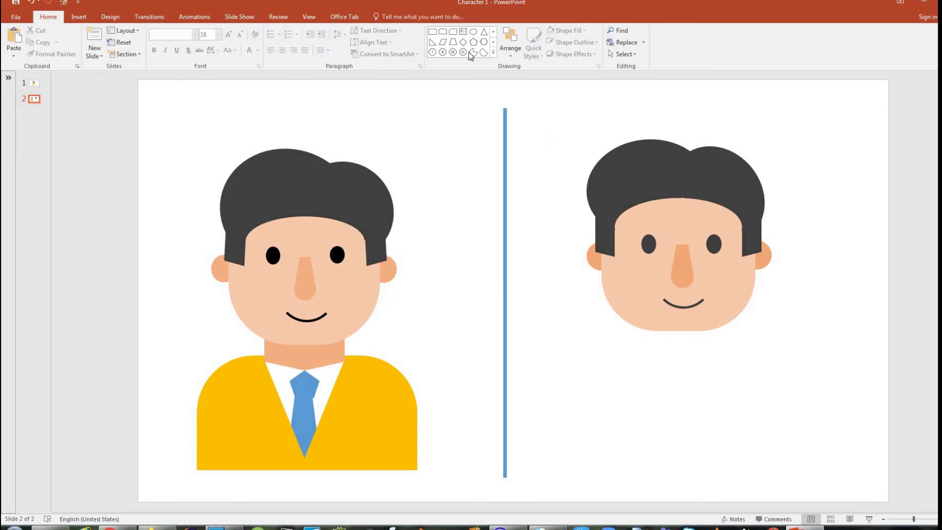
click(493, 51)
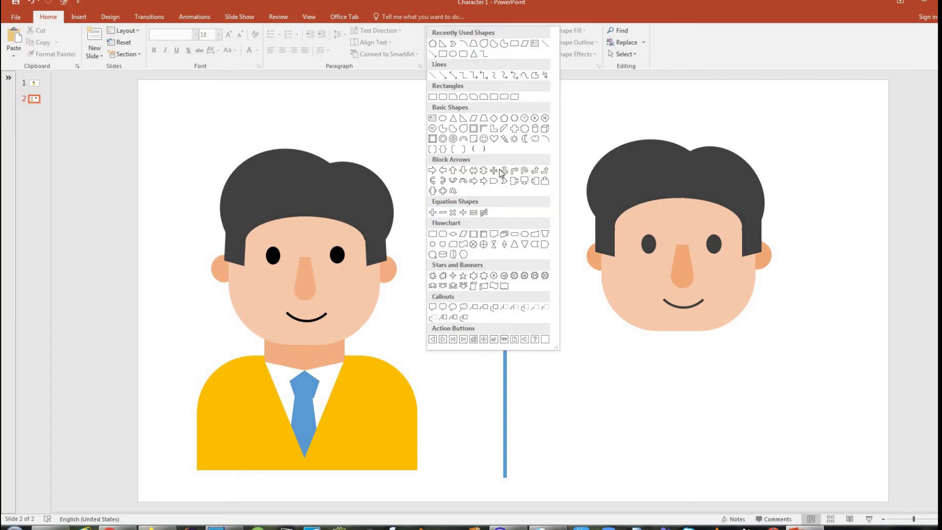
click(433, 97)
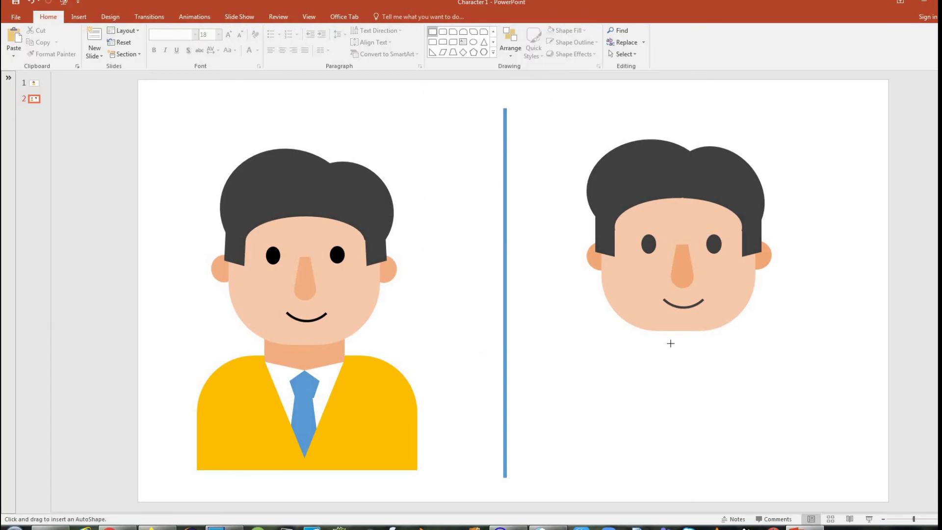
mouse_move(642, 324)
mouse_down()
mouse_move(717, 357)
mouse_move(690, 343)
mouse_up()
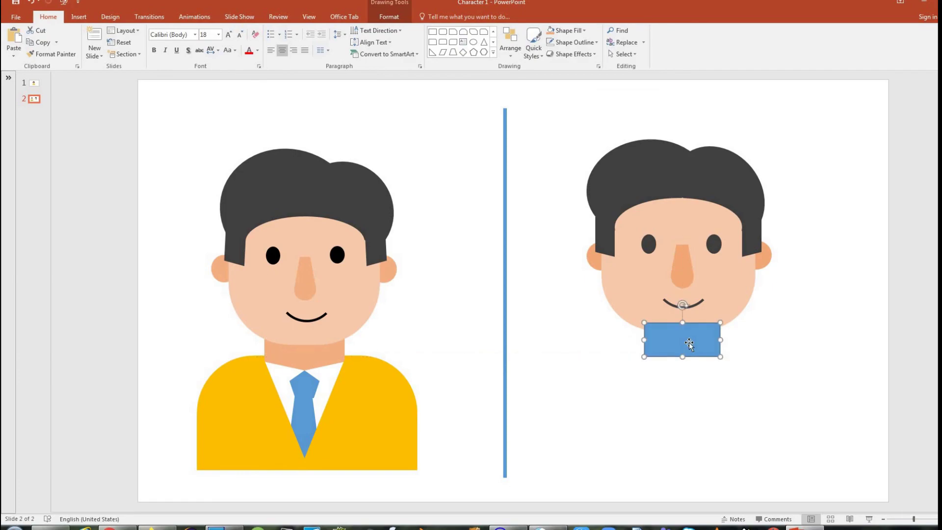
right_click(689, 342)
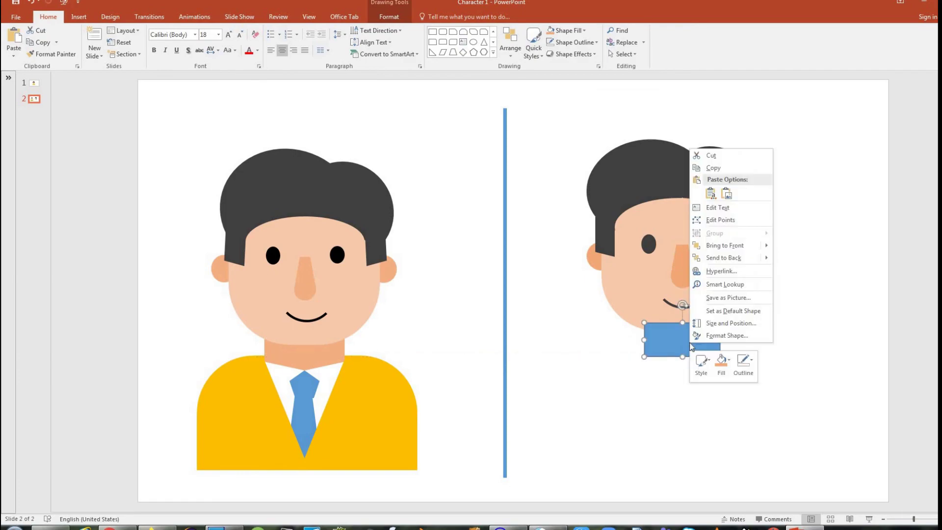
click(744, 259)
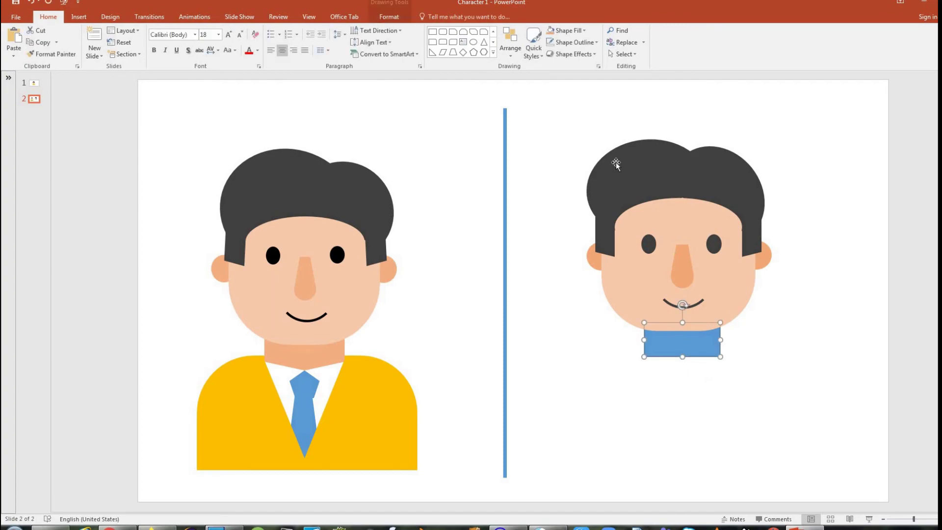
Fill the neck with the recent orange skin color that matches the ears and remove its outline
click(570, 30)
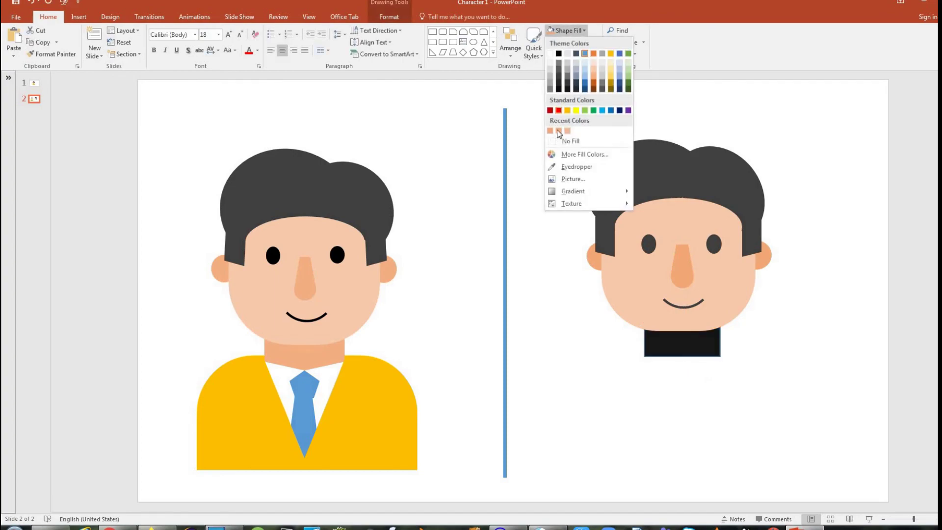
click(559, 131)
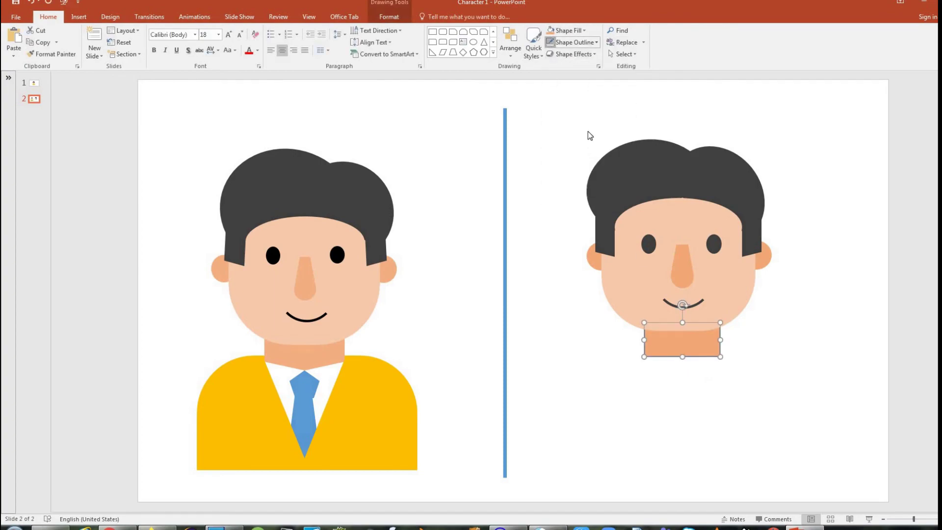
click(736, 404)
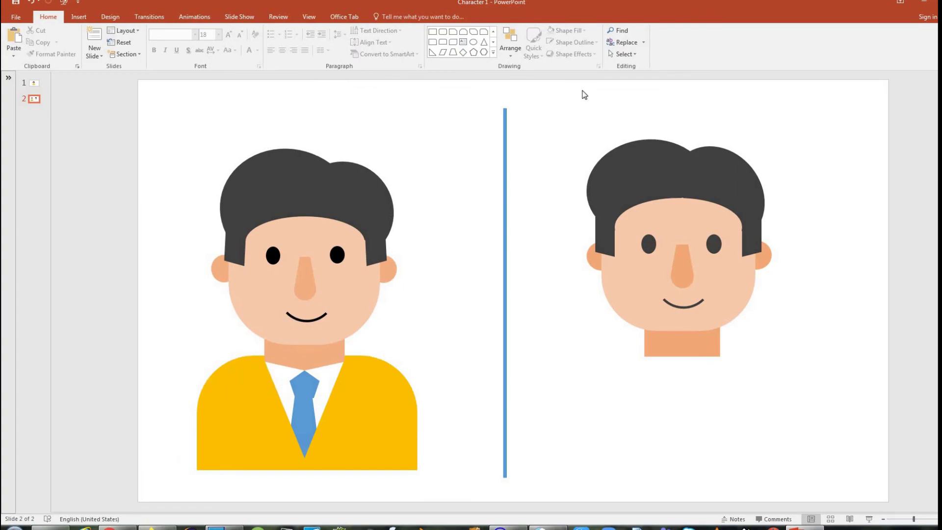
Draw a Round Same Side Corner Rectangle for the torso, centred below the neck, and round its upper corners into broad shoulders
click(494, 52)
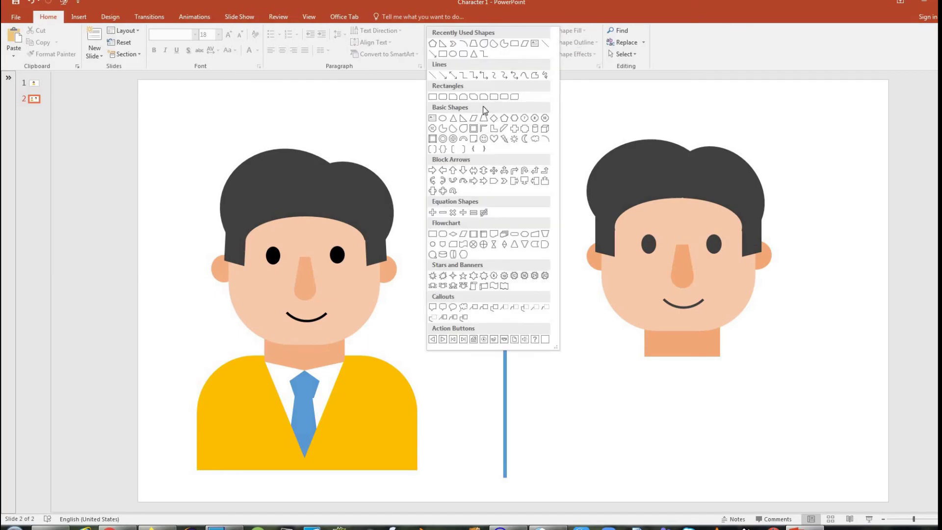
click(504, 97)
mouse_move(587, 354)
mouse_down()
mouse_move(768, 438)
mouse_move(784, 464)
mouse_up()
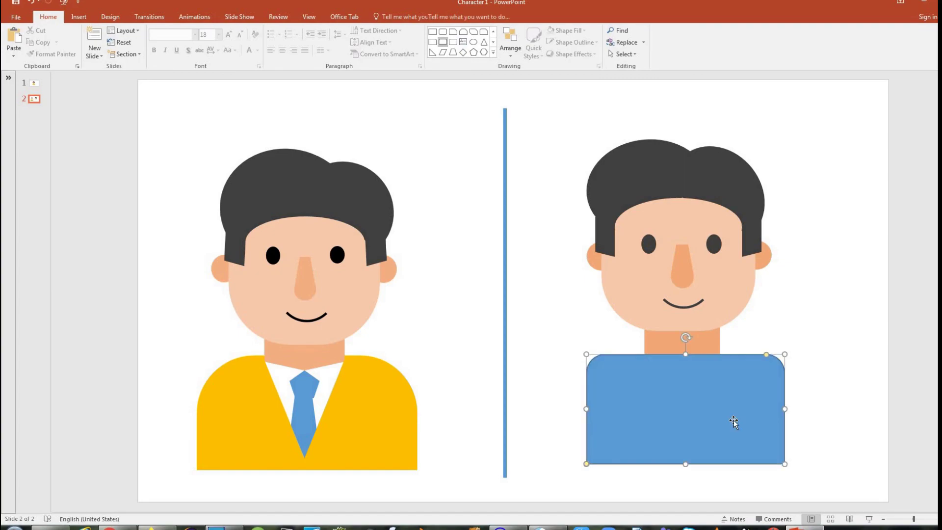
drag(734, 420, 729, 420)
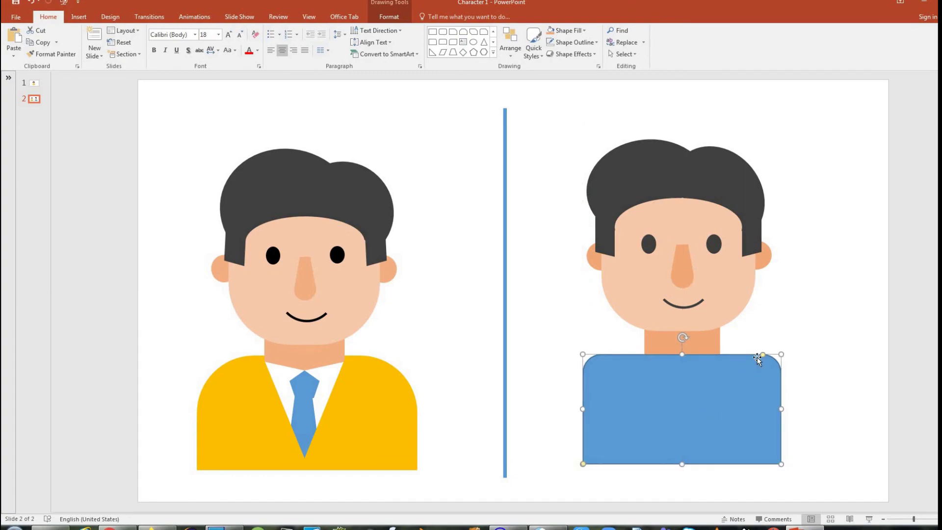
drag(763, 354, 729, 354)
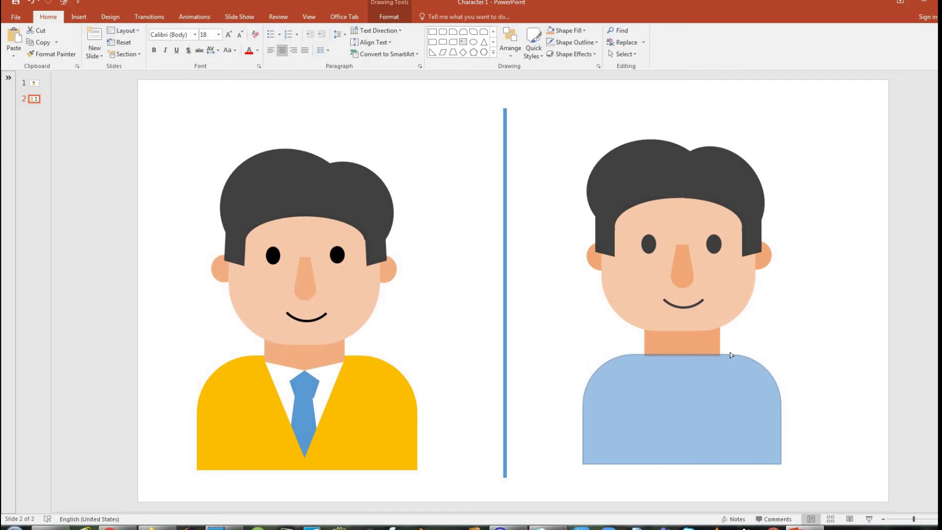
Widen the torso, recentre it under the neck and raise its top edge to overlap the neck's base
drag(780, 409, 791, 407)
drag(728, 407, 719, 416)
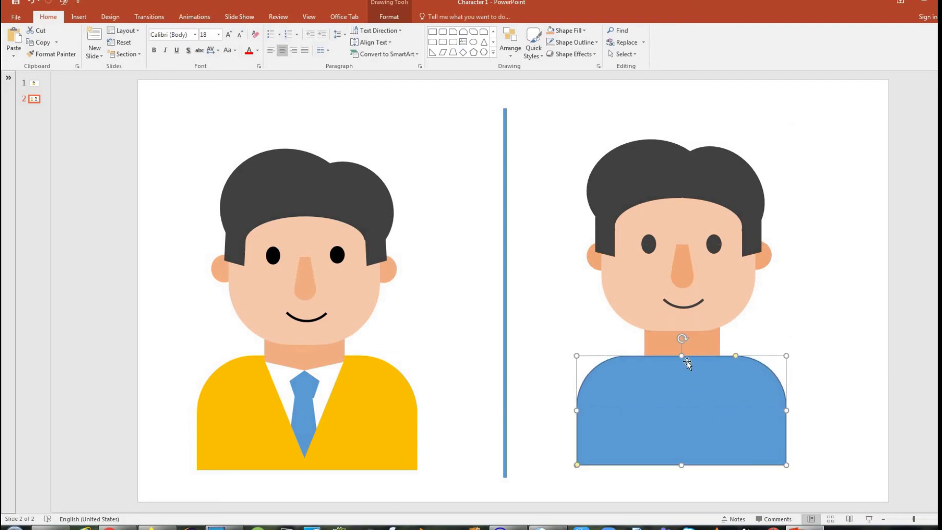
drag(682, 357, 682, 353)
Send the torso to the back so it lies behind the neck
right_click(691, 408)
mouse_move(744, 326)
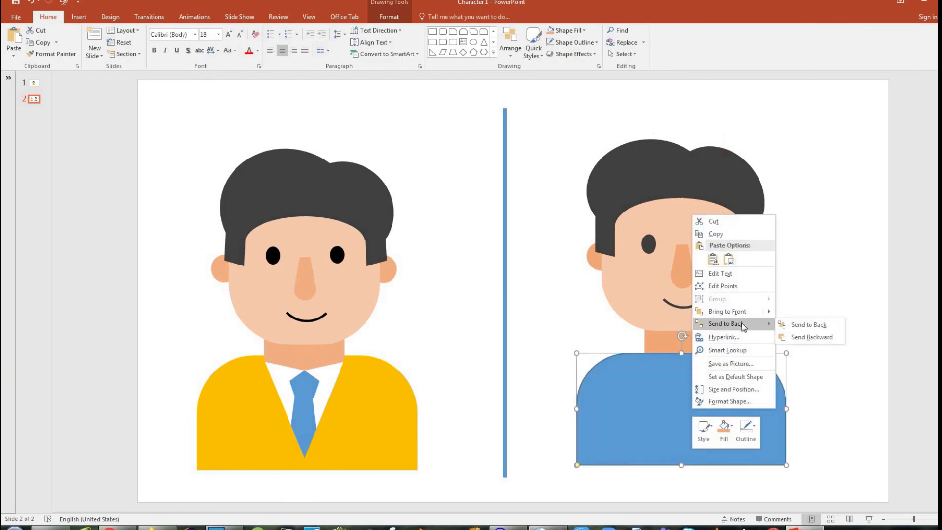
click(807, 324)
click(822, 343)
click(723, 410)
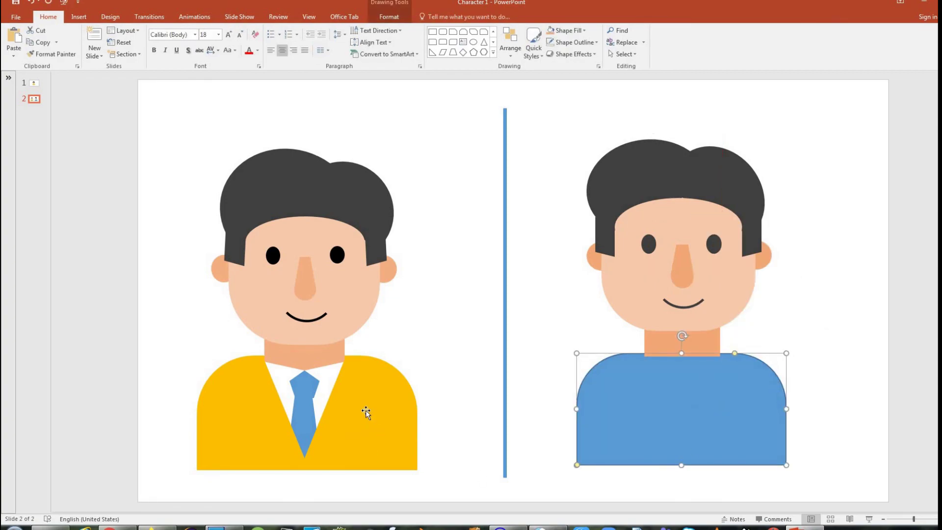
Fill the torso with Green, Accent 6, Lighter 40% and remove its outline
click(388, 400)
click(752, 409)
click(587, 32)
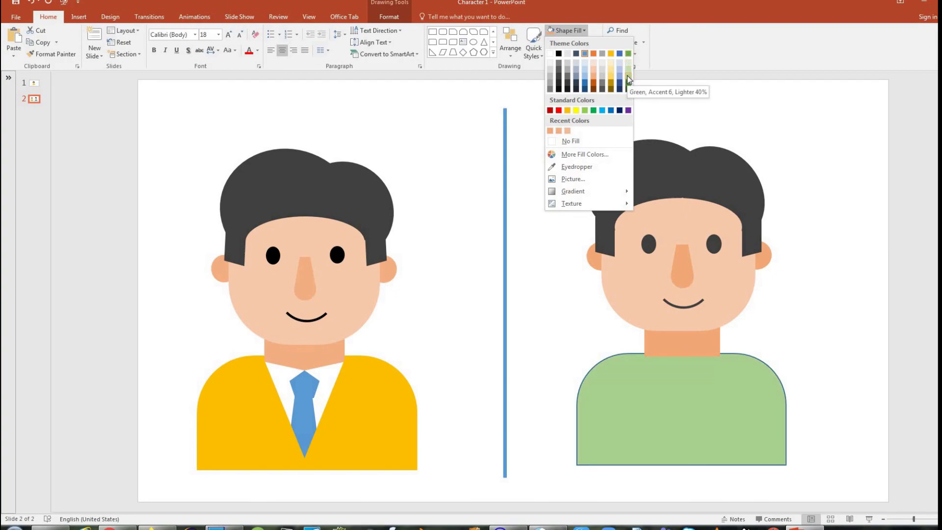
click(627, 76)
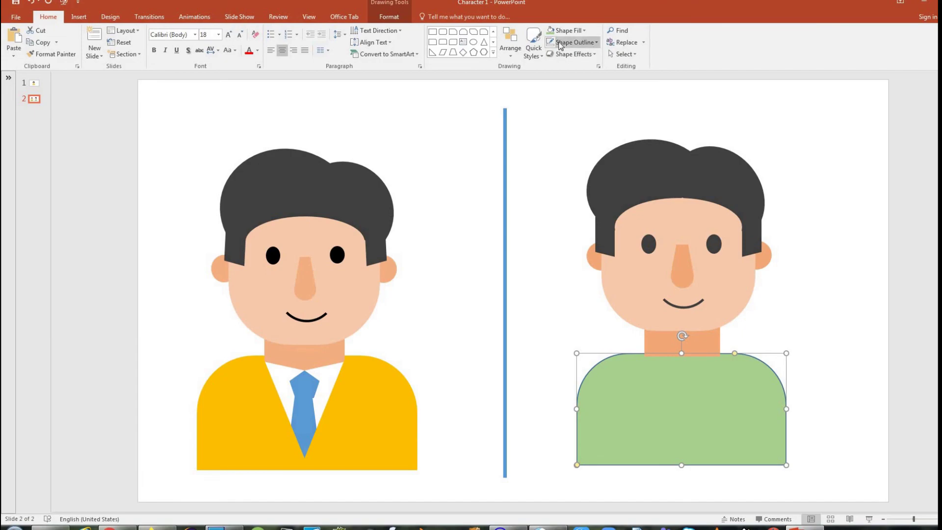
click(902, 328)
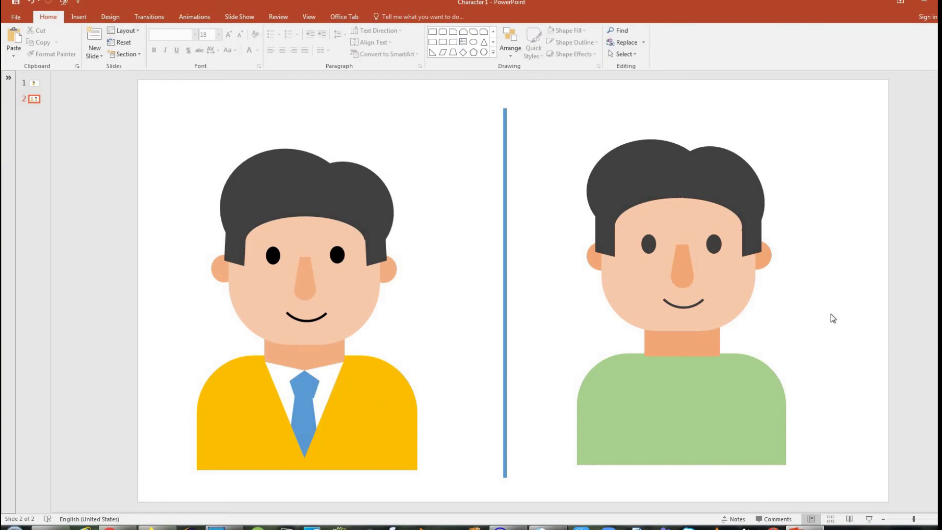
Place a Chevron on the chest pointing down, as wide as the neck and reaching the torso's lower edge, and flatten its point
click(494, 52)
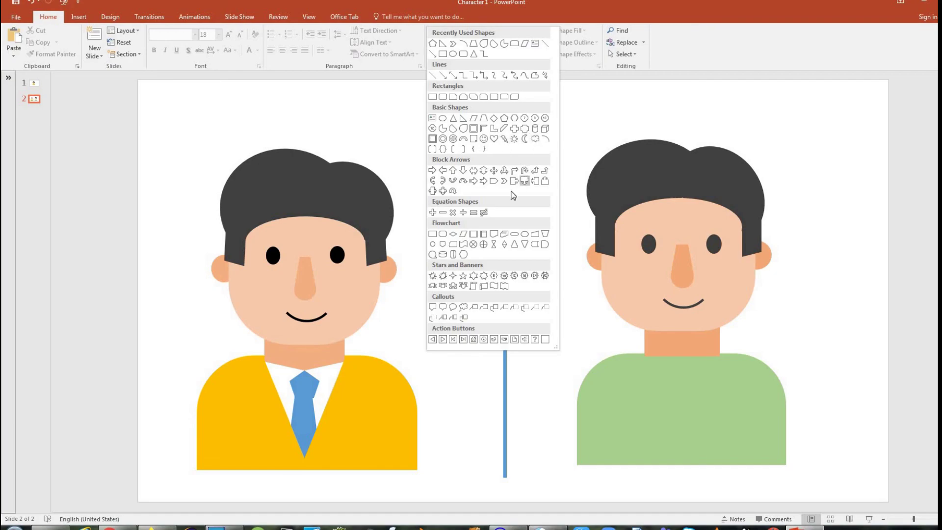
click(504, 180)
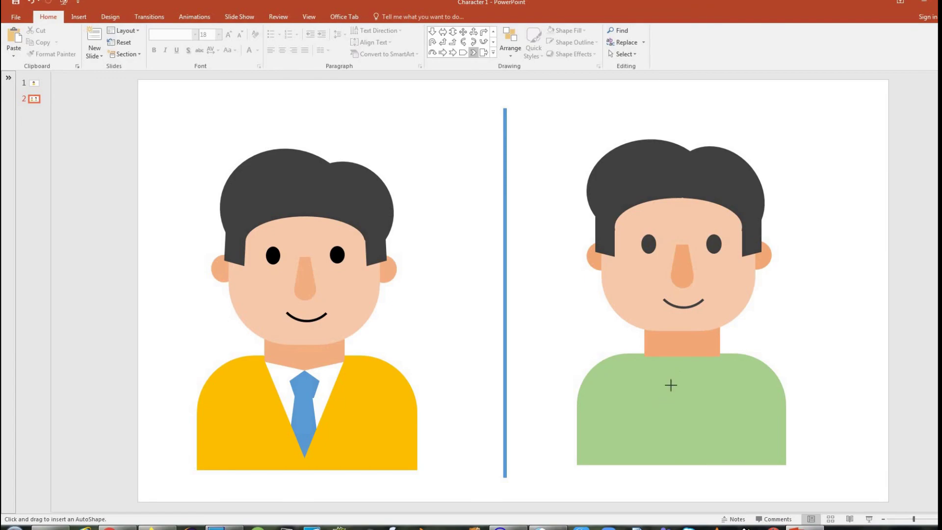
drag(671, 385, 701, 415)
drag(687, 367, 687, 463)
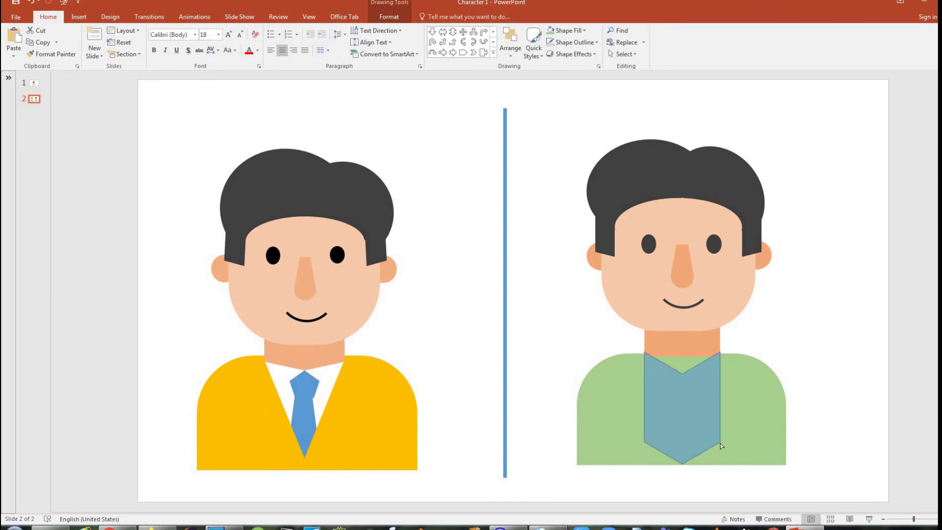
drag(720, 445, 720, 451)
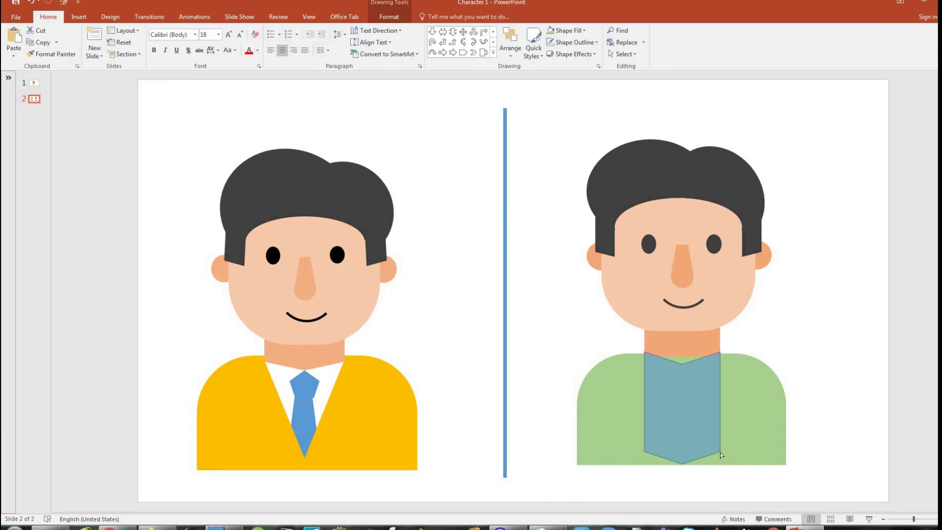
click(721, 453)
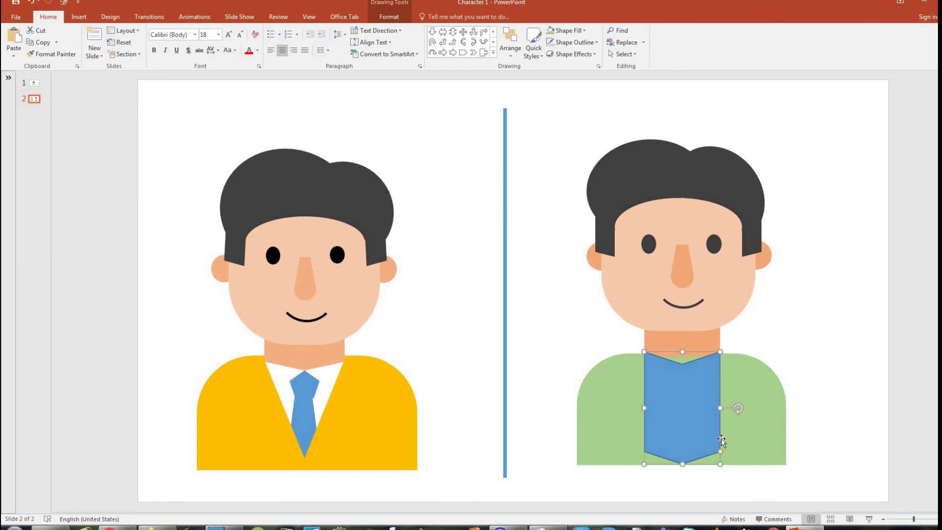
Extend the neck rectangle downward so it fills the notch at the top of the chevron
click(835, 332)
click(682, 346)
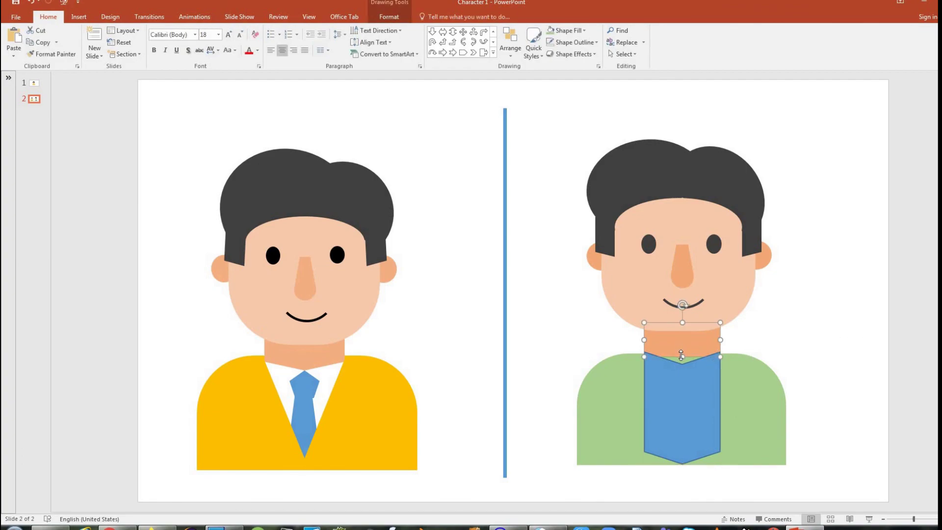
drag(681, 357, 682, 370)
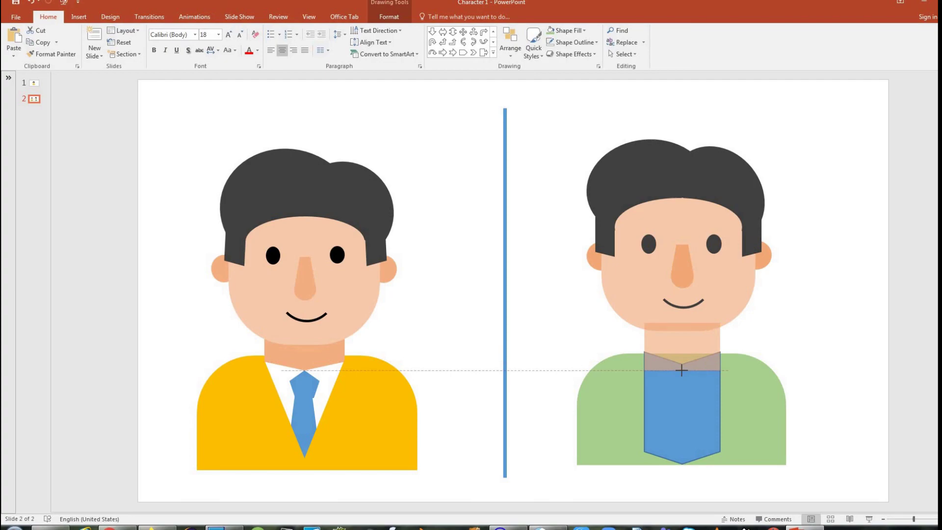
click(820, 322)
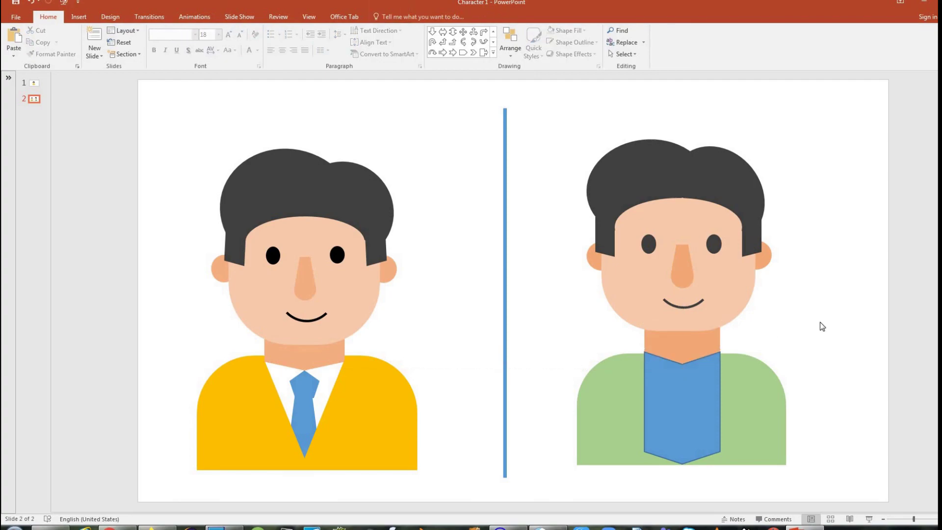
Fill the chest chevron with white and remove its outline
click(694, 388)
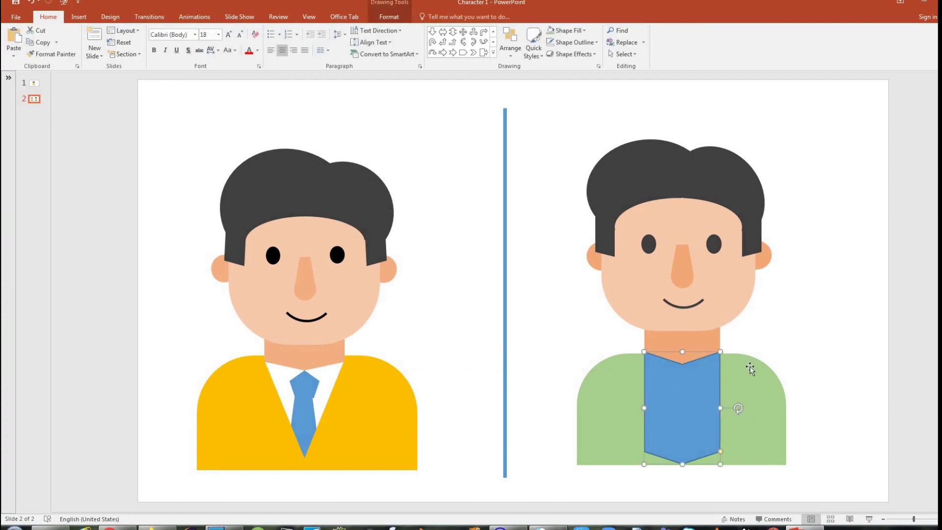
click(568, 31)
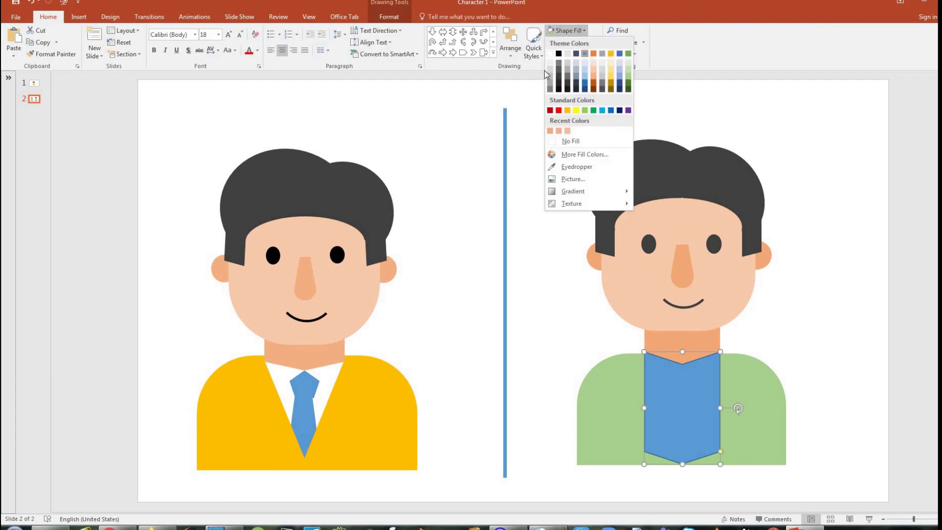
click(550, 54)
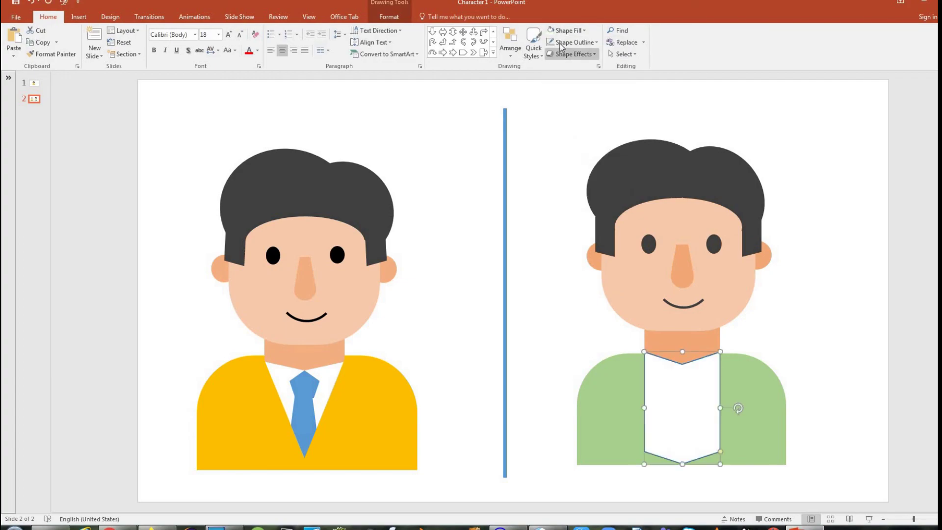
click(554, 43)
click(841, 275)
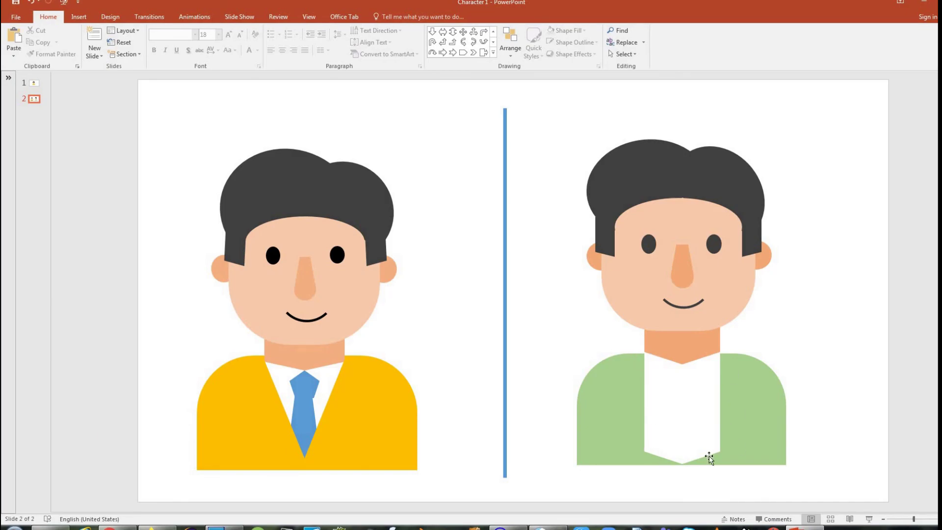
Draw a Right Triangle about 0.87" wide and 1.96" high from the neck's left edge to the torso's lower edge, reaching past the chest centre
click(493, 53)
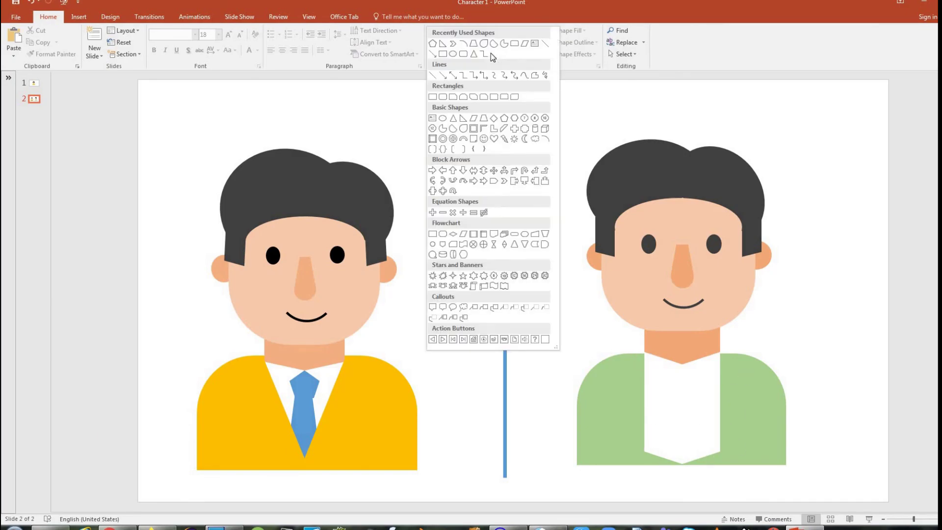
click(462, 119)
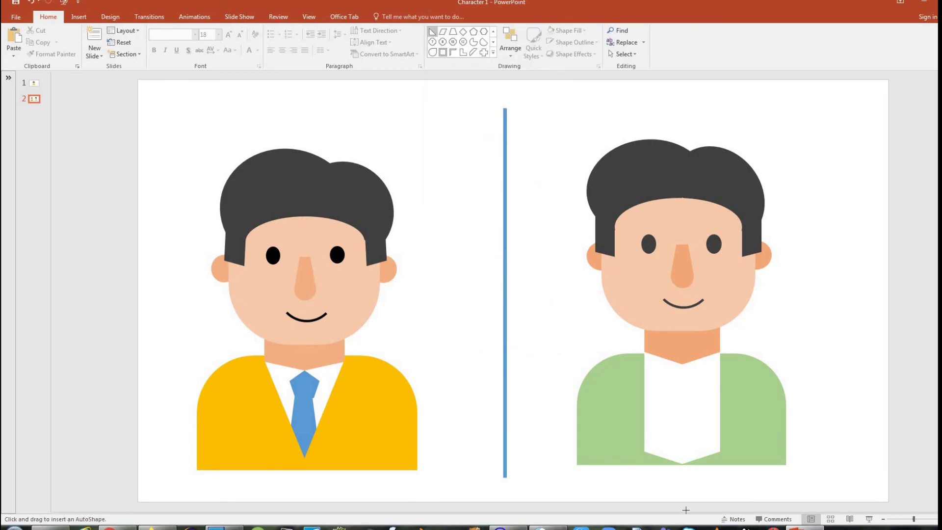
drag(636, 353, 687, 464)
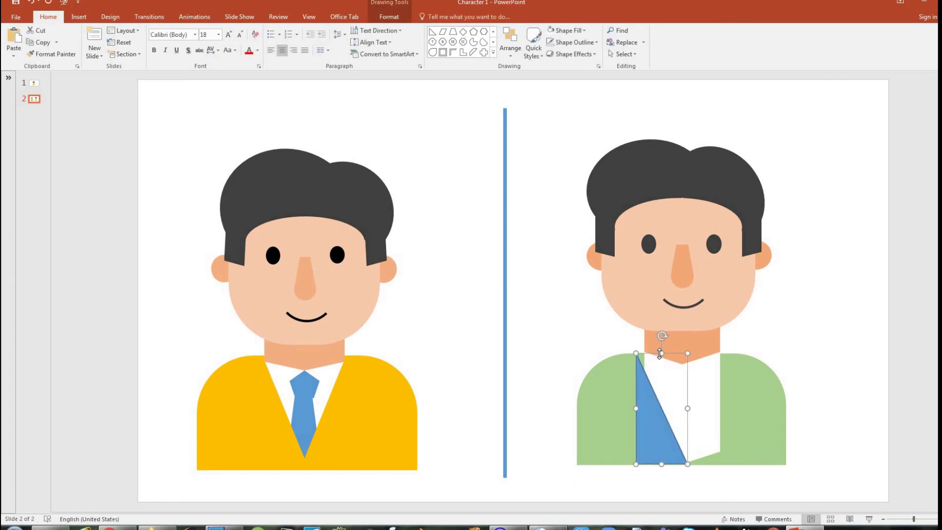
drag(649, 410, 671, 409)
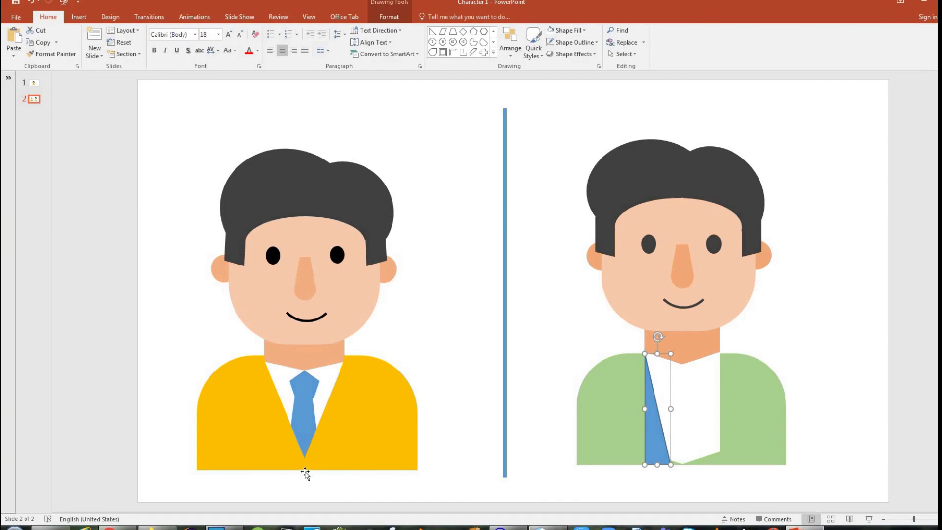
drag(674, 408, 694, 408)
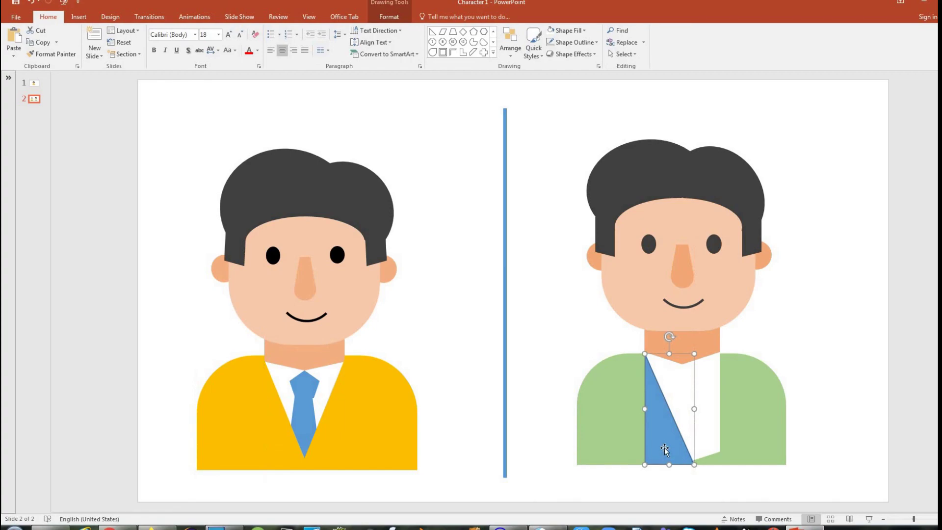
Duplicate the blue right triangle and place the copy beside the torso
right_click(663, 433)
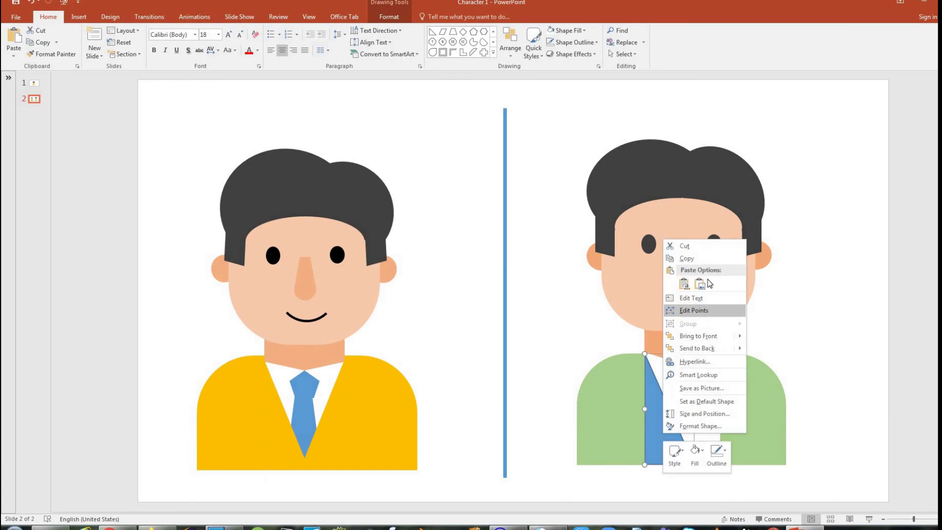
click(708, 257)
right_click(818, 278)
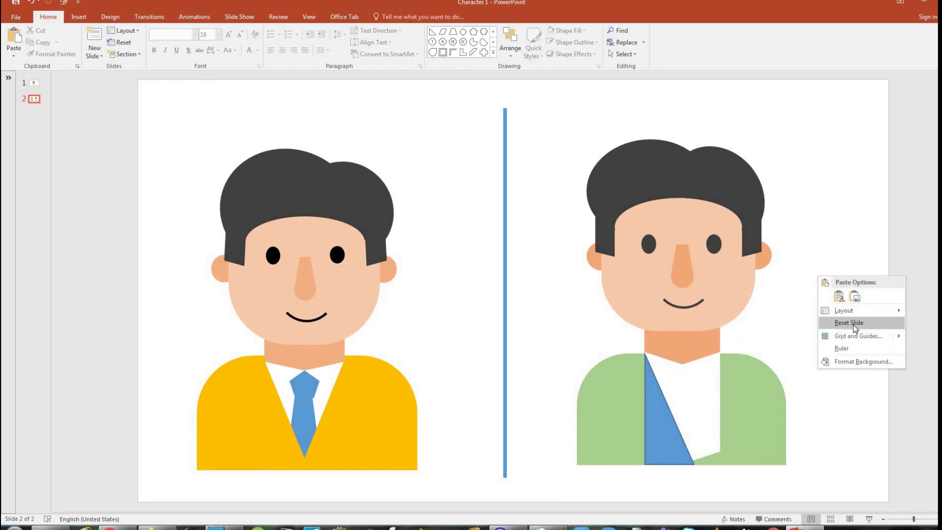
click(839, 296)
drag(670, 428, 797, 371)
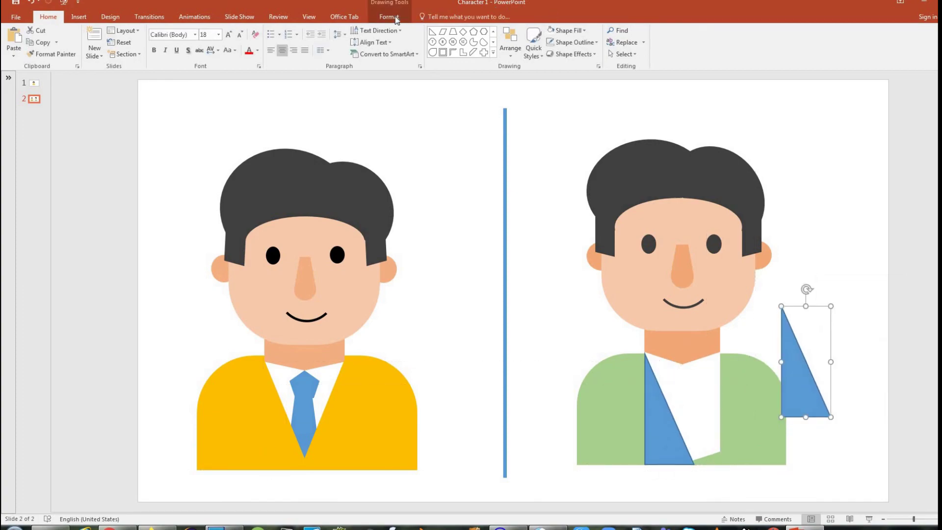
Flip the copied triangle horizontally and align it with the white chevron's right edge so both triangles form a V-neck
click(377, 22)
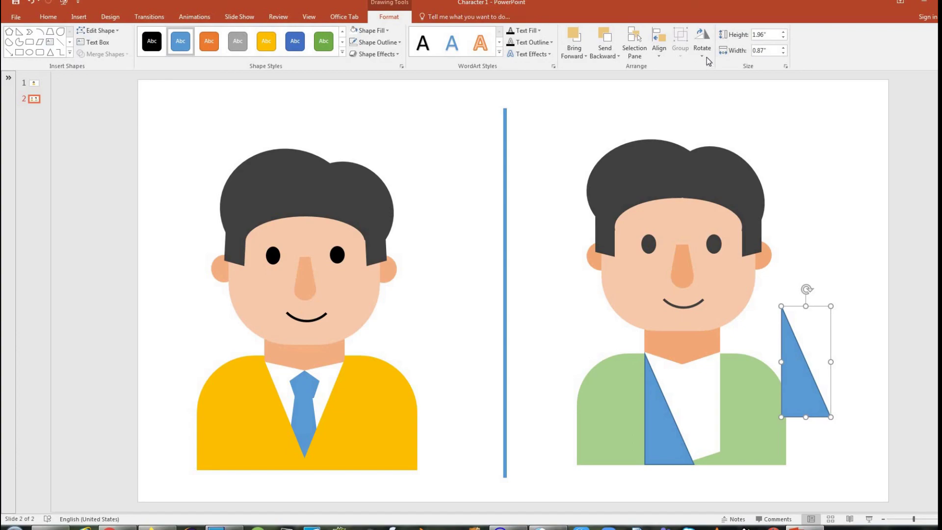
click(706, 56)
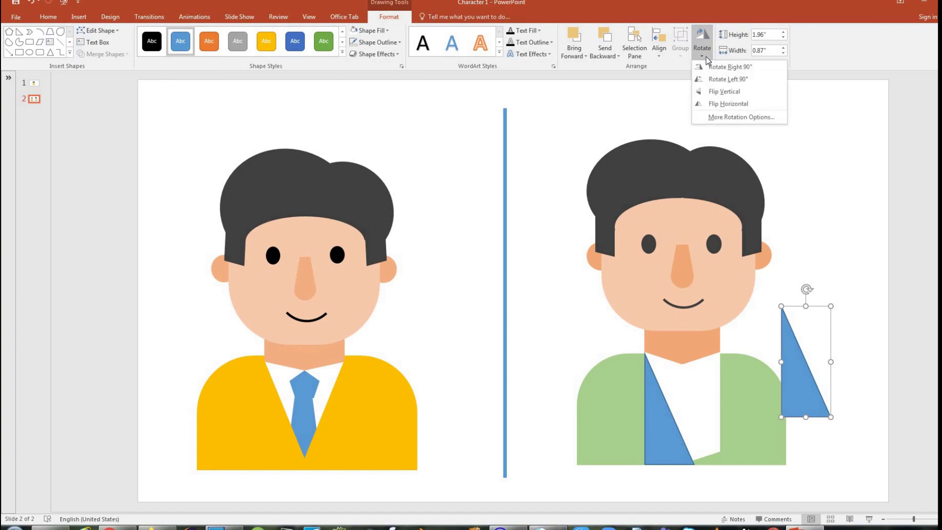
click(724, 104)
drag(822, 352, 712, 402)
click(860, 323)
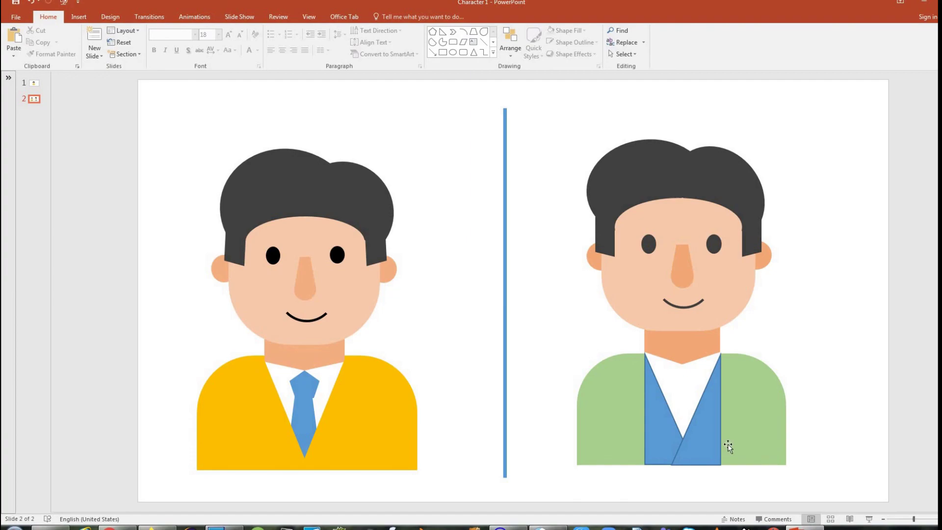
Fill the left chest triangle with Green, Accent 6, Lighter 40%, remove its outline and shift it slightly left over the white seam
click(654, 418)
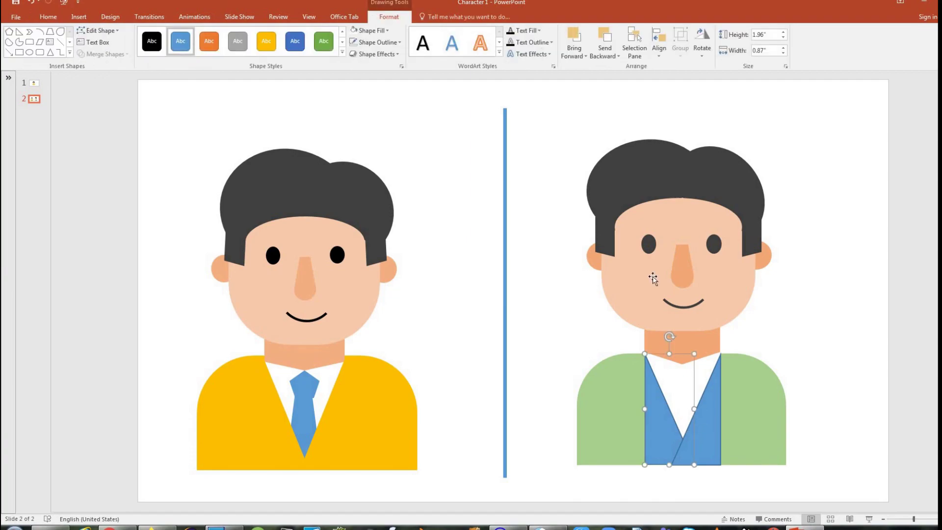
click(385, 32)
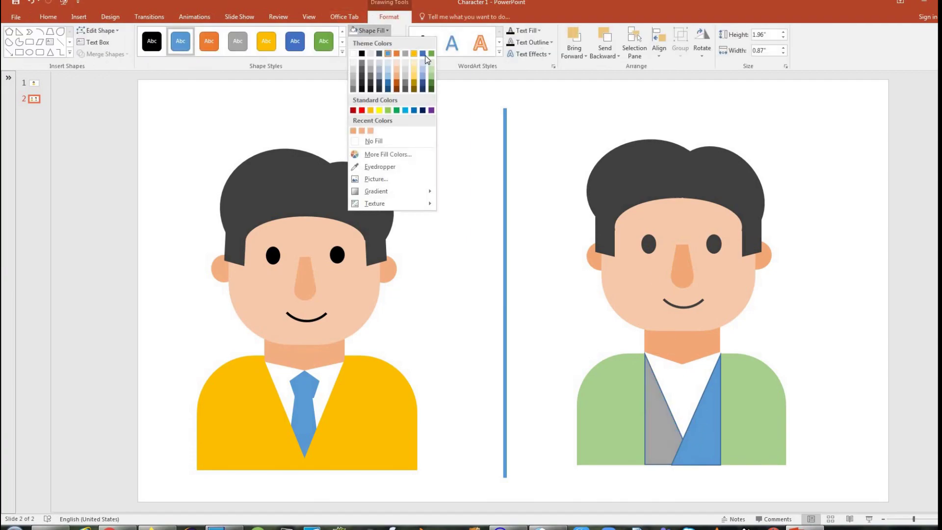
click(432, 74)
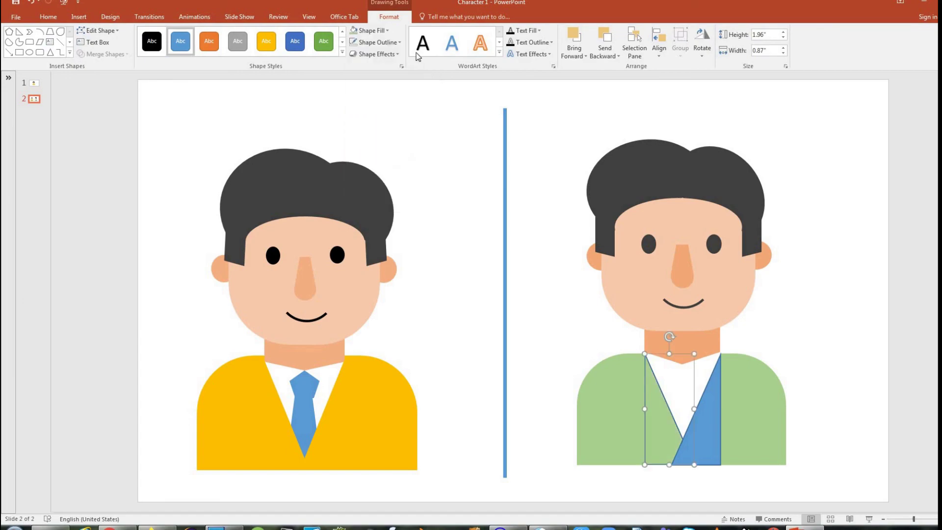
click(376, 43)
click(379, 153)
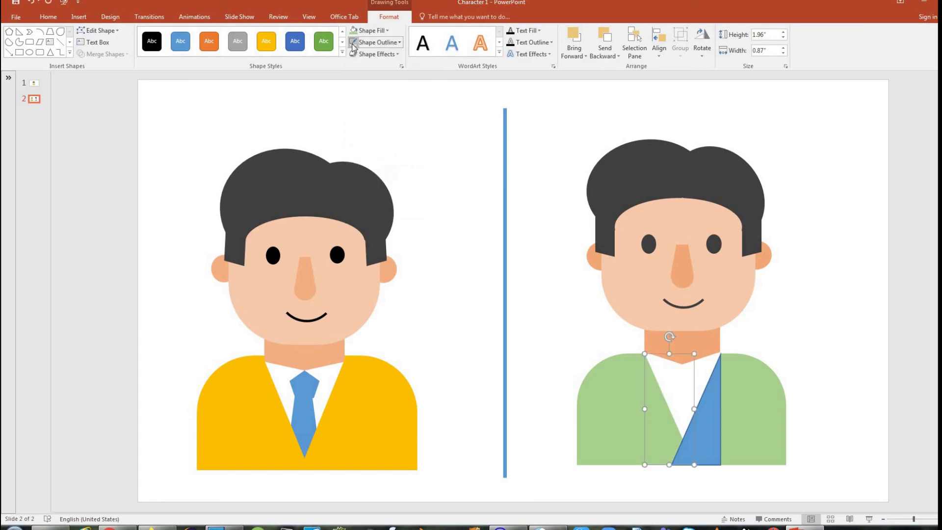
click(813, 399)
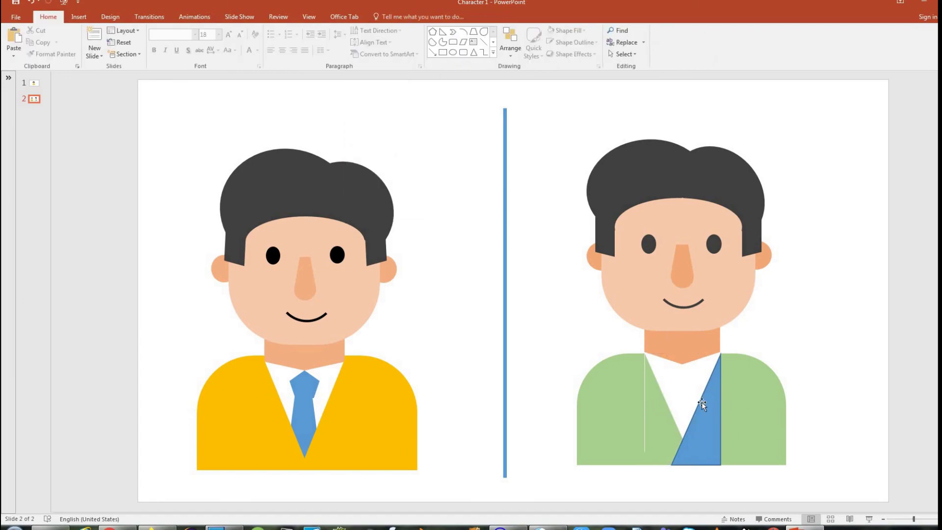
click(651, 399)
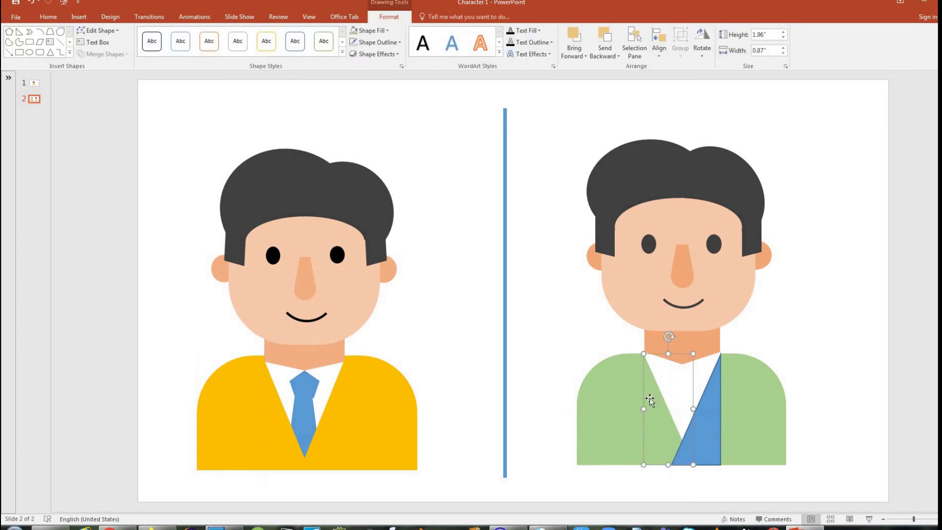
click(814, 334)
Give the right chest triangle the same light green fill as the torso and remove its outline
click(711, 422)
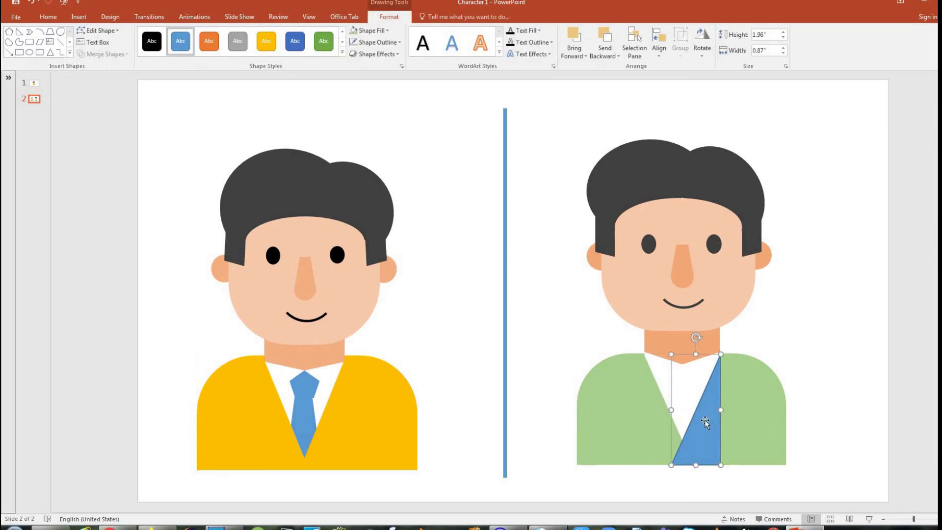
click(367, 30)
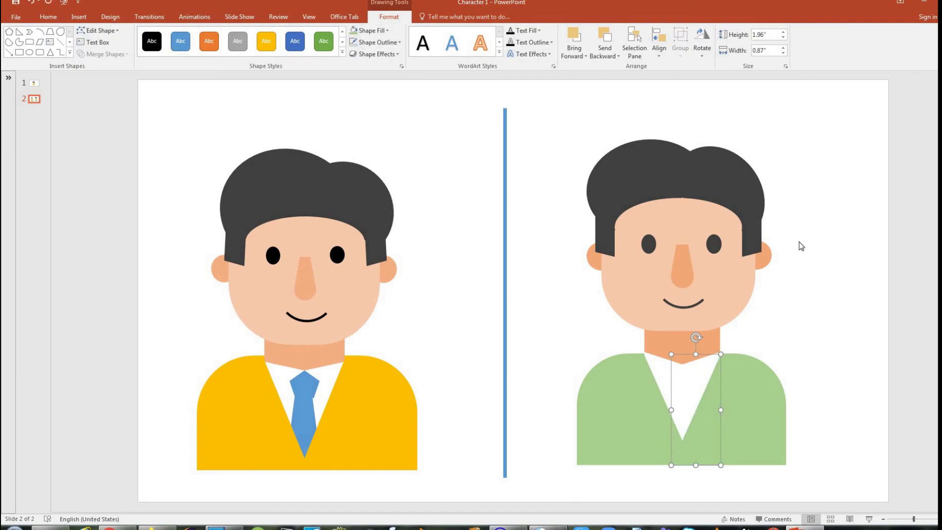
click(827, 260)
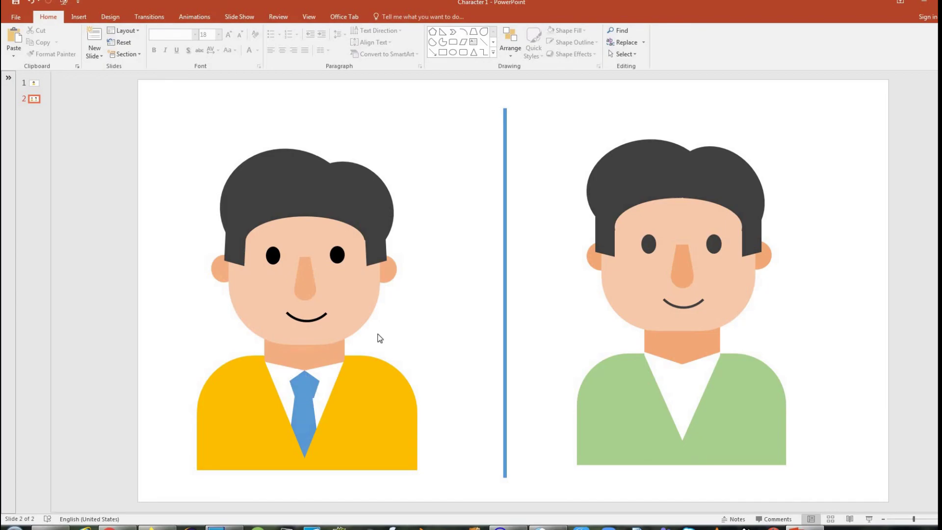
Add a small Regular Pentagon as the tie knot, centred directly under the neck's point
click(494, 52)
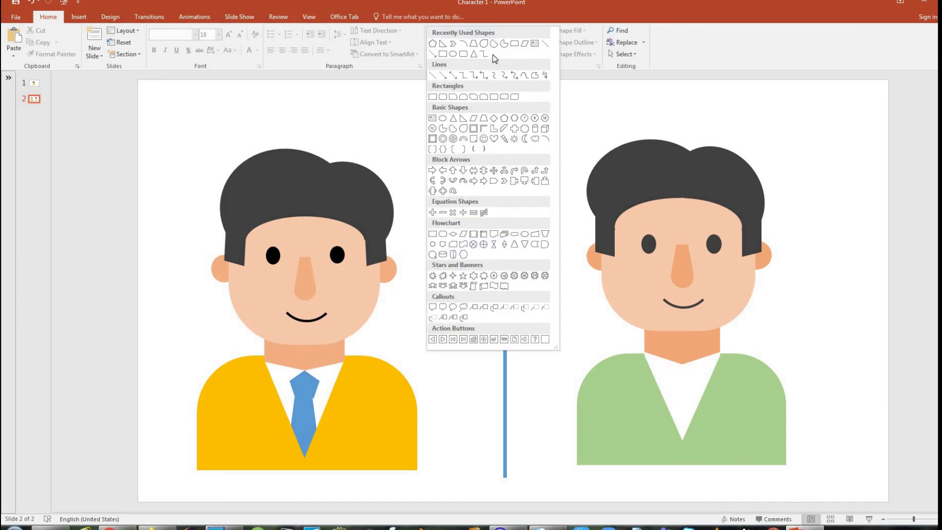
click(504, 118)
mouse_move(671, 378)
mouse_down()
mouse_move(726, 435)
mouse_move(682, 376)
mouse_up()
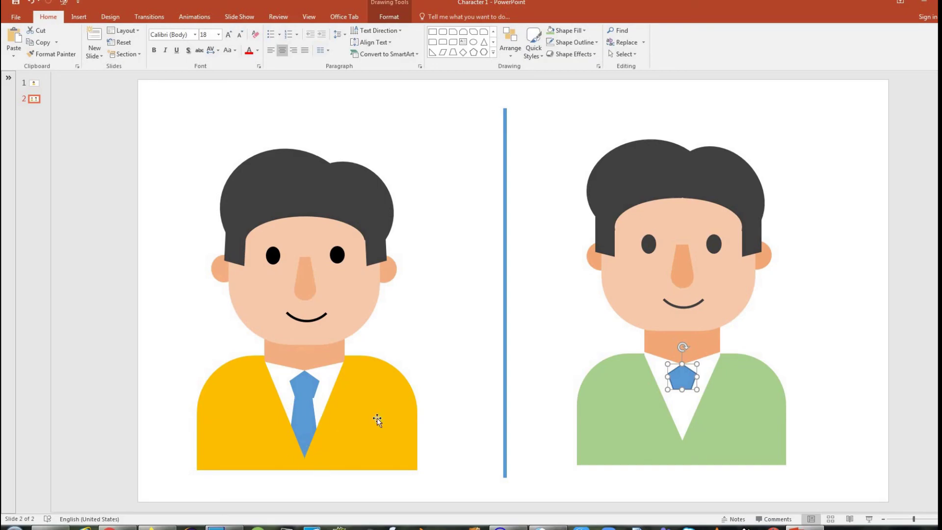
click(829, 322)
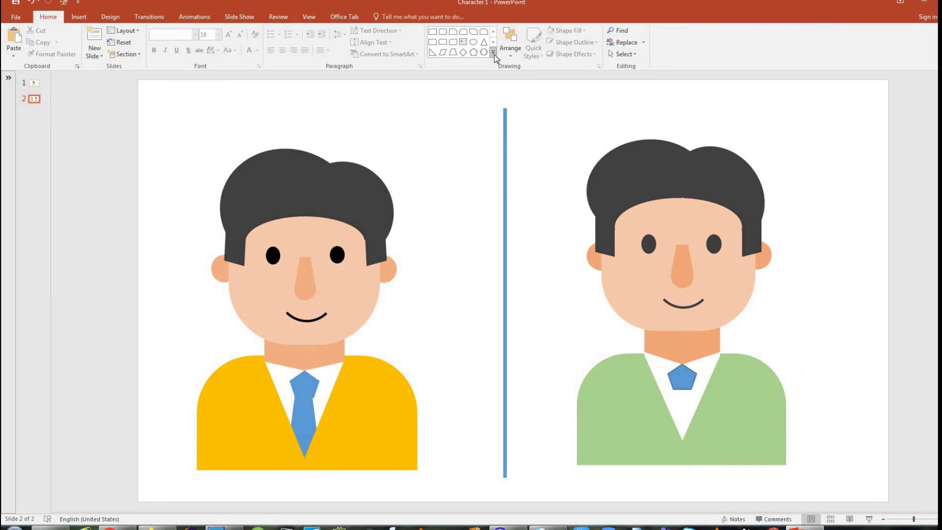
Draw a Trapezoid as the tie body, narrow side up, from below the pentagon knot almost to the torso's lower edge
click(494, 54)
click(484, 118)
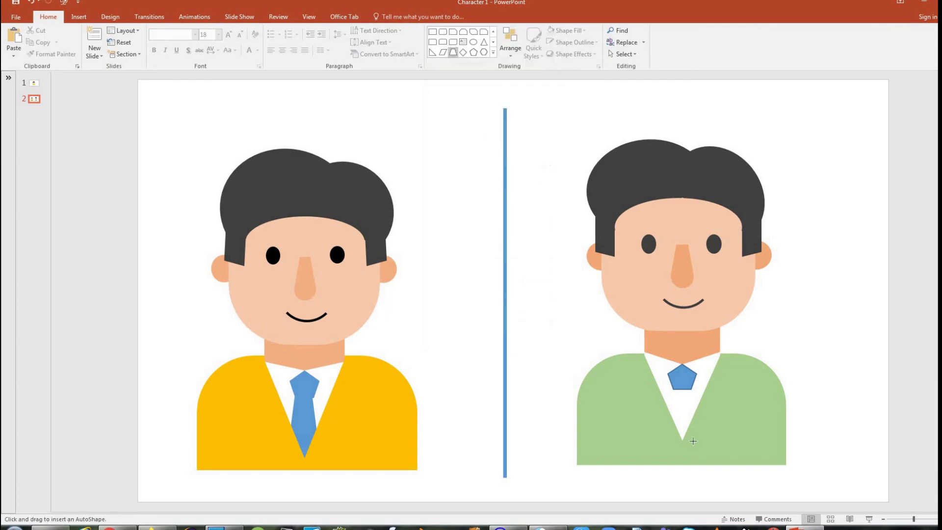
mouse_move(671, 393)
mouse_down()
mouse_move(707, 464)
mouse_move(685, 429)
mouse_up()
key(Escape)
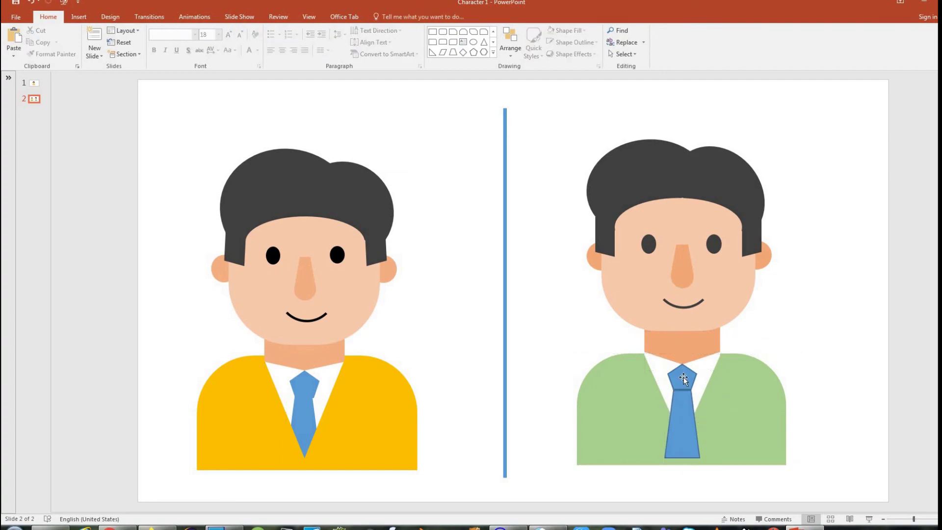
Fill the tie's pentagon and trapezoid with gold, remove their outlines and move the trapezoid up to close the gap below the knot
click(684, 379)
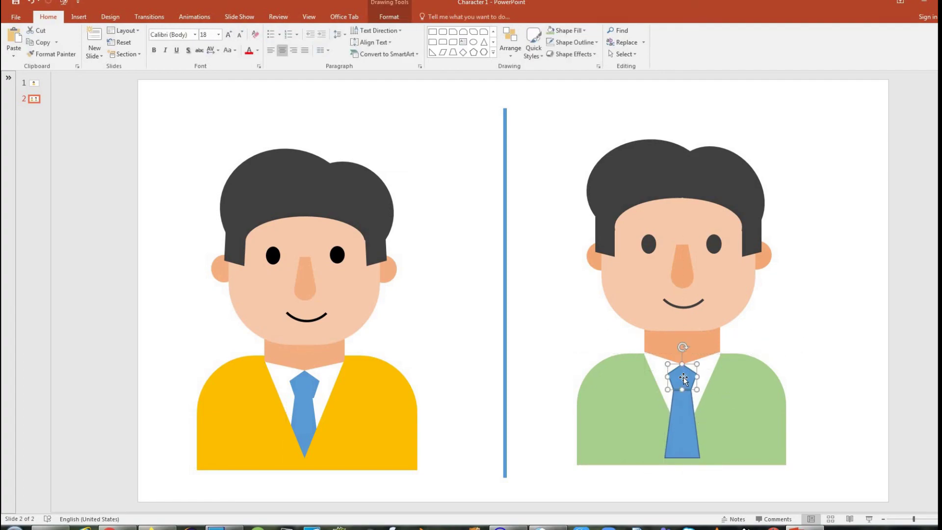
click(579, 32)
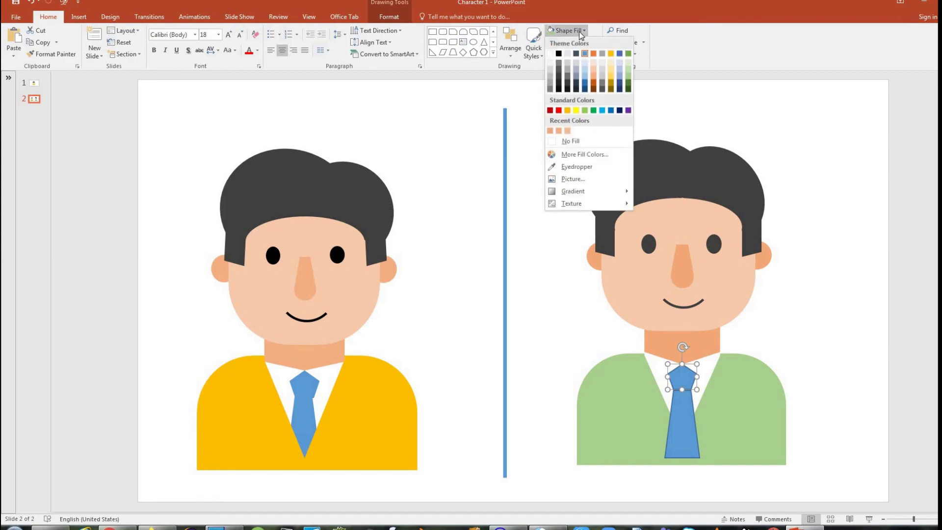
click(611, 54)
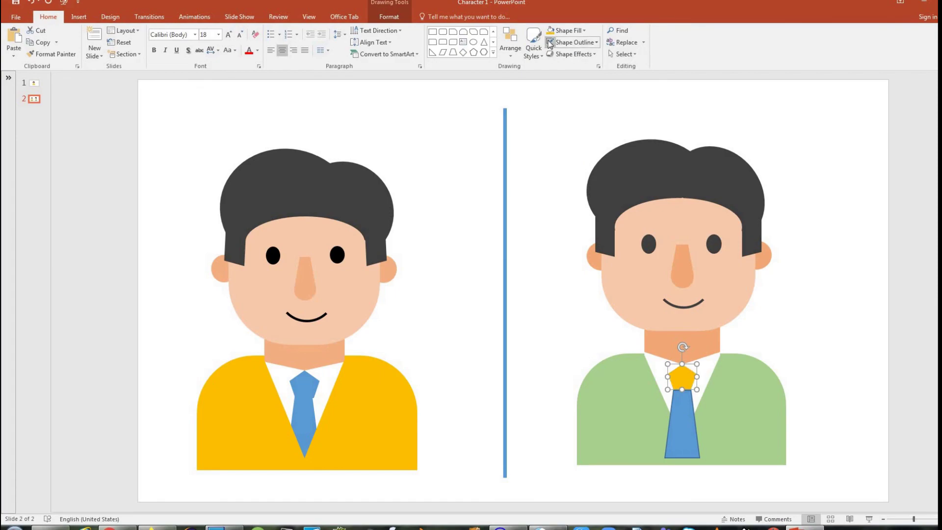
click(680, 414)
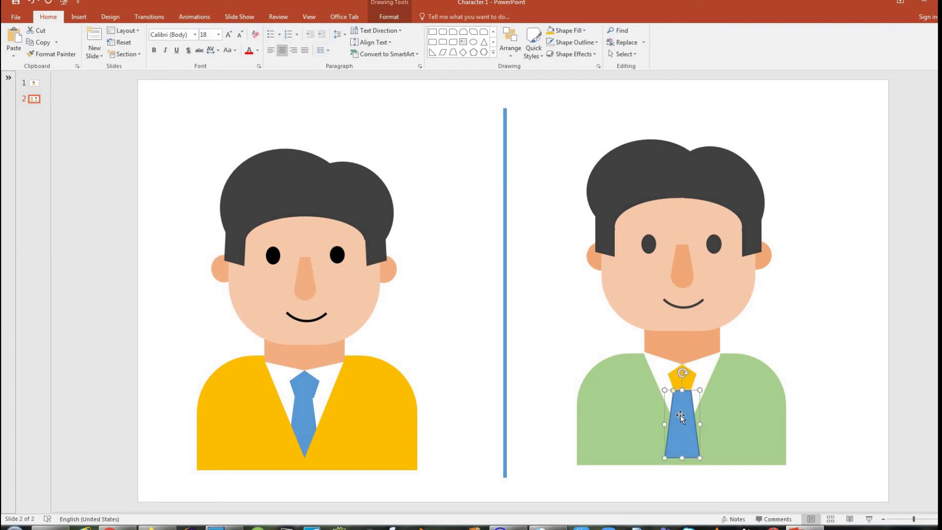
click(550, 34)
click(817, 323)
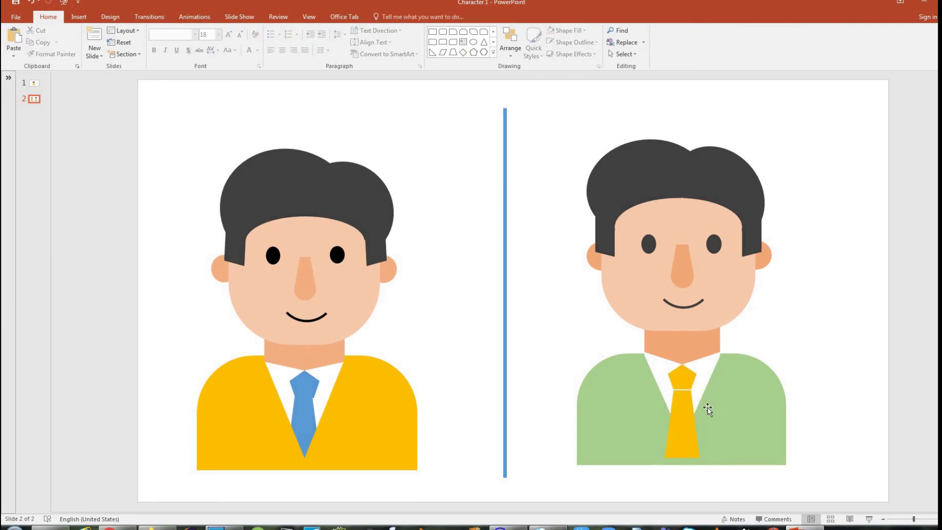
click(680, 432)
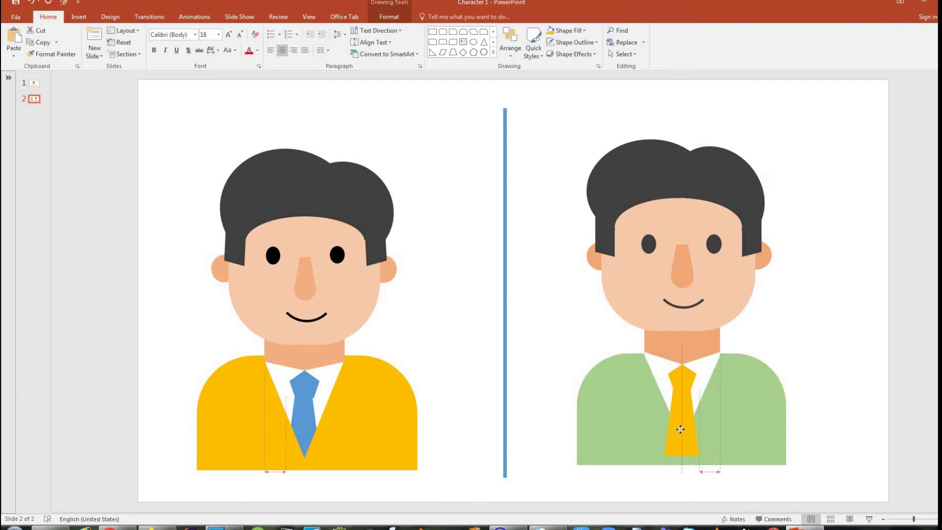
Bring the right green chest triangle to the front so it covers that side of the tie
click(718, 399)
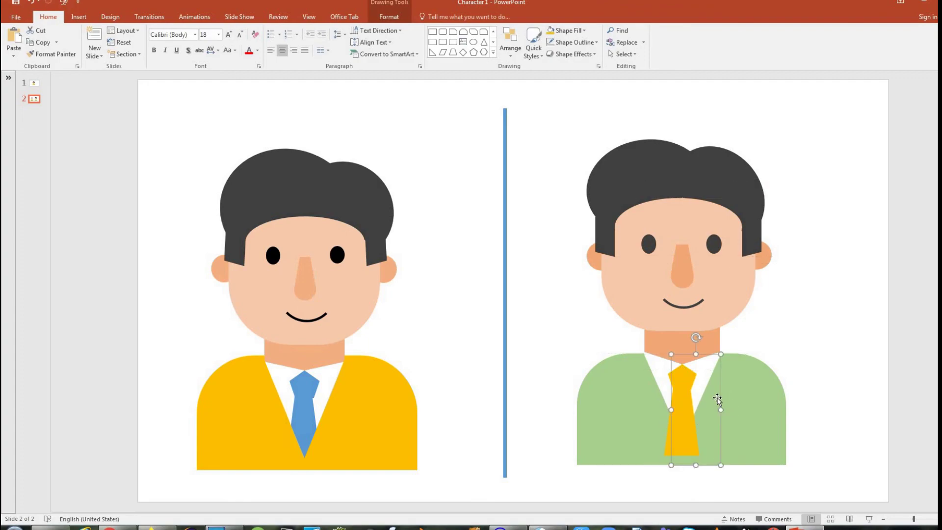
right_click(717, 398)
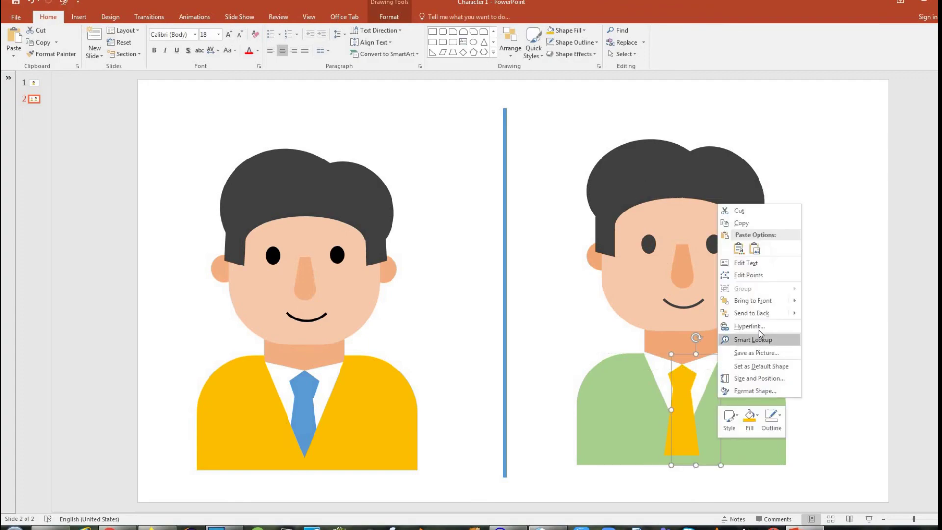
click(746, 301)
key(Left)
key(Left)
key(Left)
key(Left)
key(Left)
key(Left)
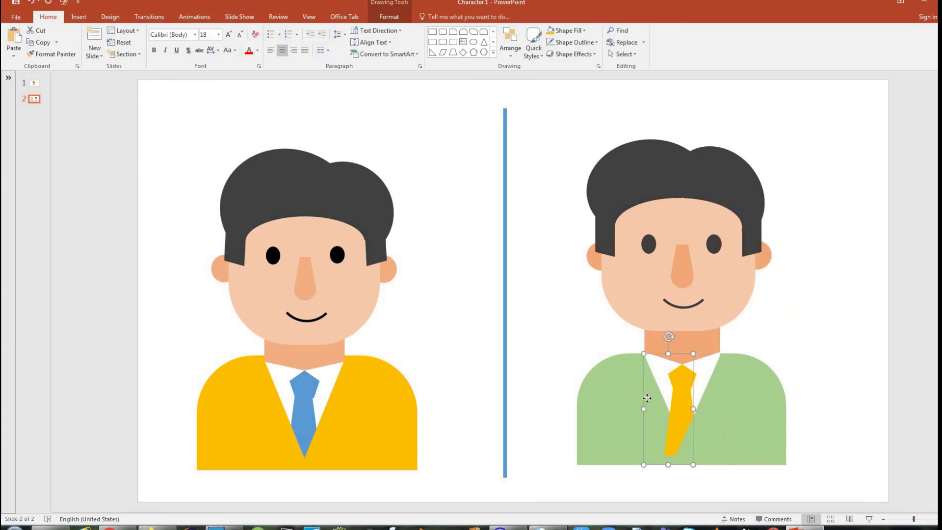
Bring the left green chest triangle to the front so the tie ends in a point
right_click(647, 399)
mouse_move(696, 301)
click(734, 302)
click(825, 319)
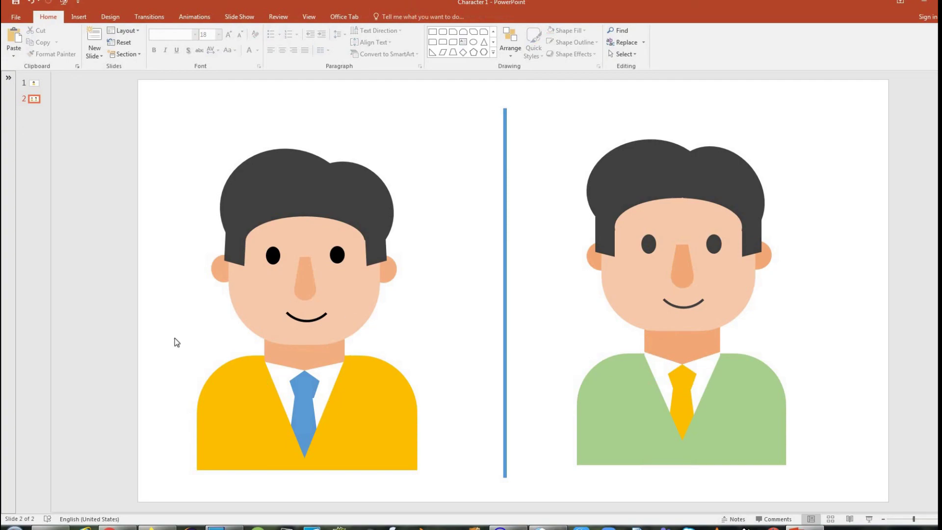
click(732, 299)
drag(657, 179, 659, 178)
click(846, 411)
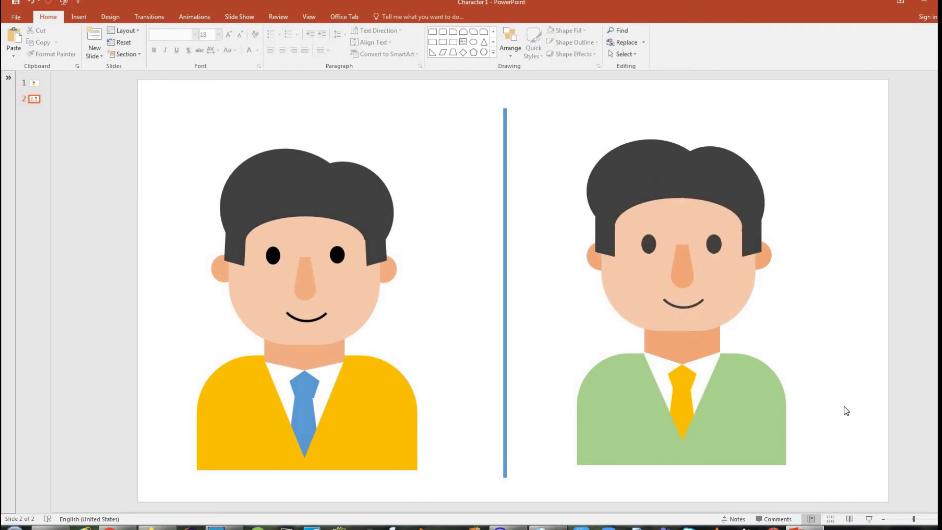